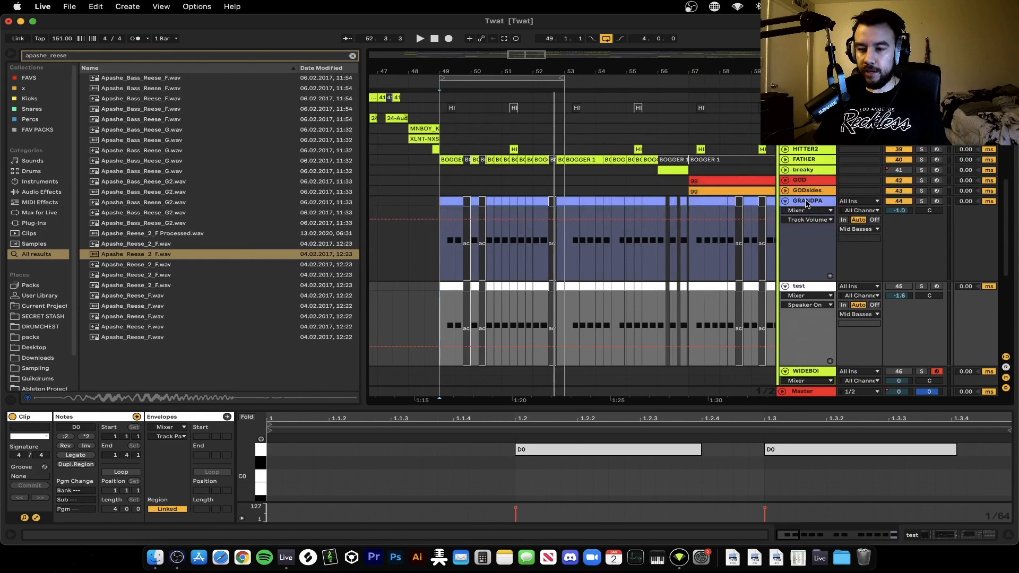
Step: Audition the unprocessed Apashe_Reese_2_F.wav sample from the search results and close the WIDEBOI track's Serum window
shift+click(807, 203)
scroll(679, 250, down, 5)
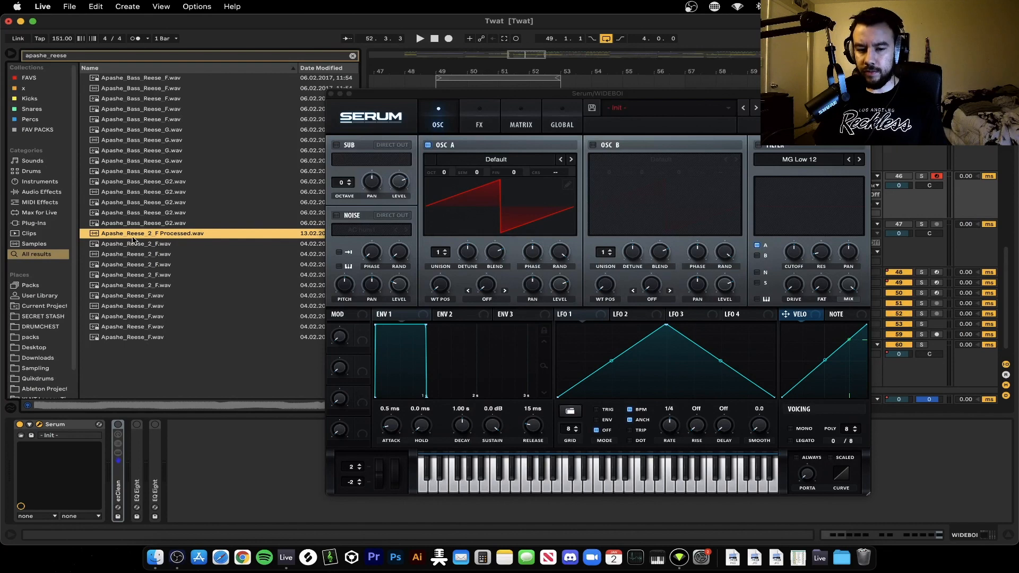
click(156, 244)
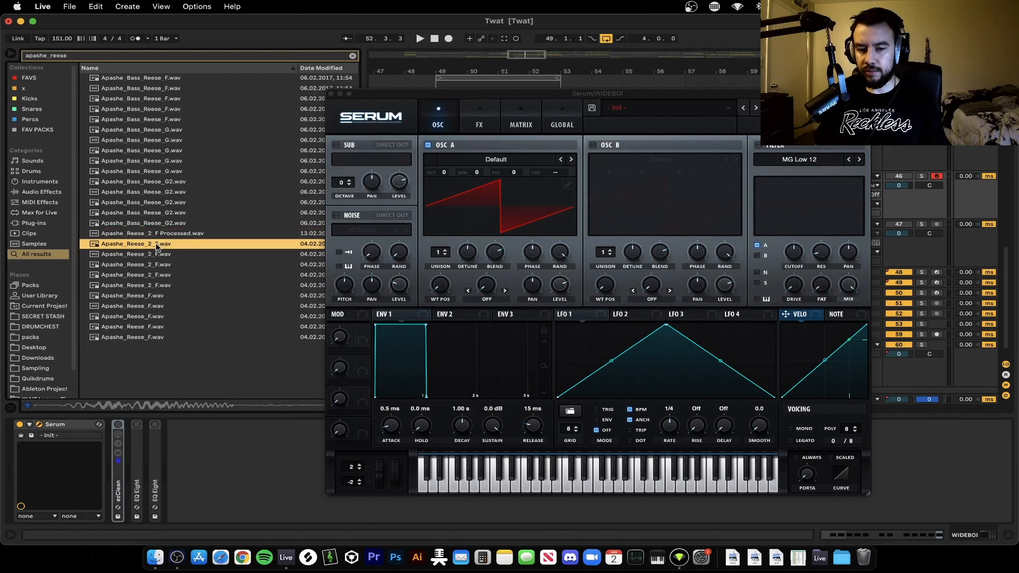
click(330, 94)
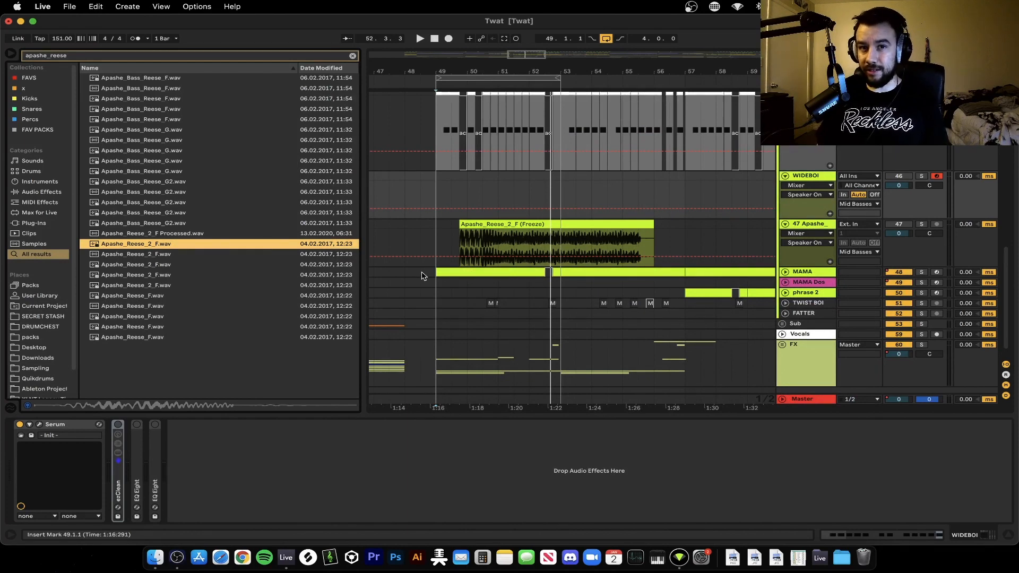
Step: Play the raw Apashe_Reese_2_F clip at bar 49 and solo its track
scroll(423, 276, up, 3)
click(444, 318)
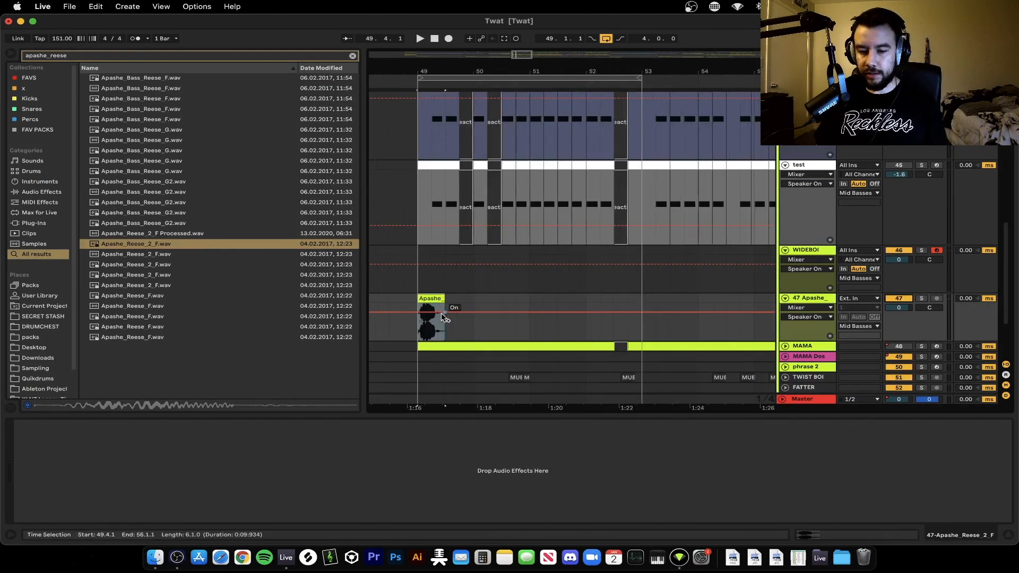
key(space)
click(921, 298)
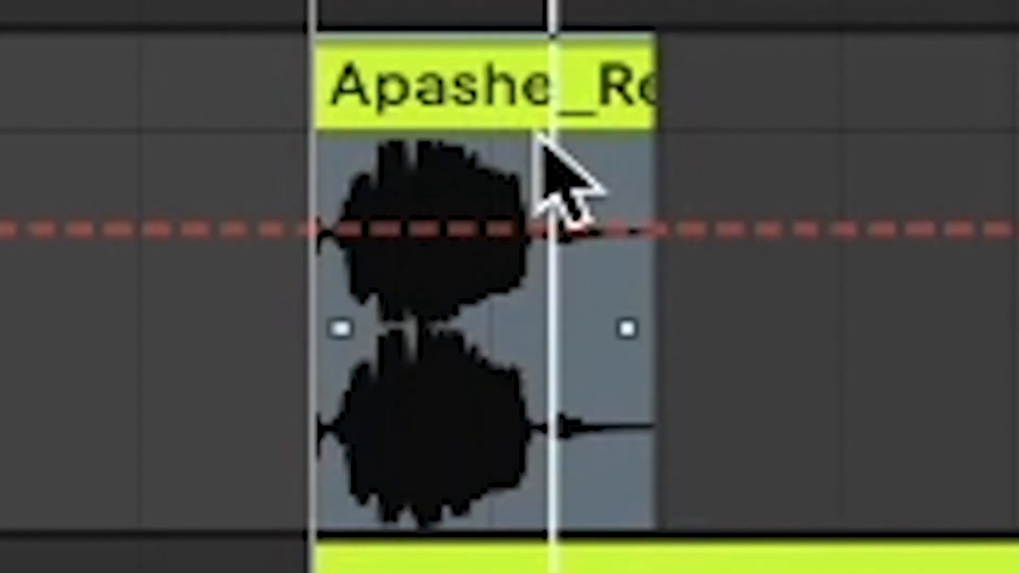
Step: Enable Warp on the Apashe_Reese_2_F clip and stretch its end to about beat 51.2
double_click(435, 308)
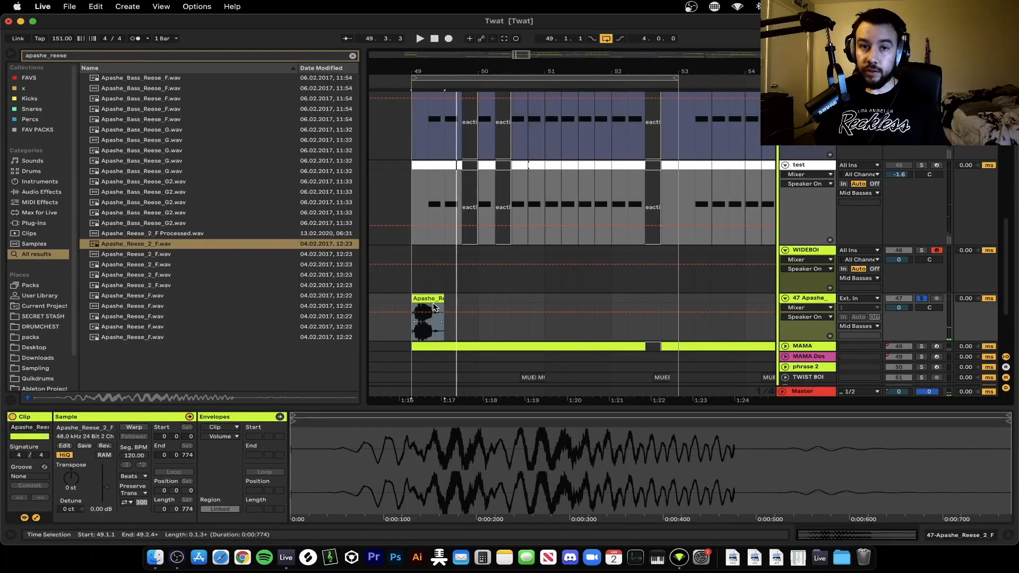
click(134, 428)
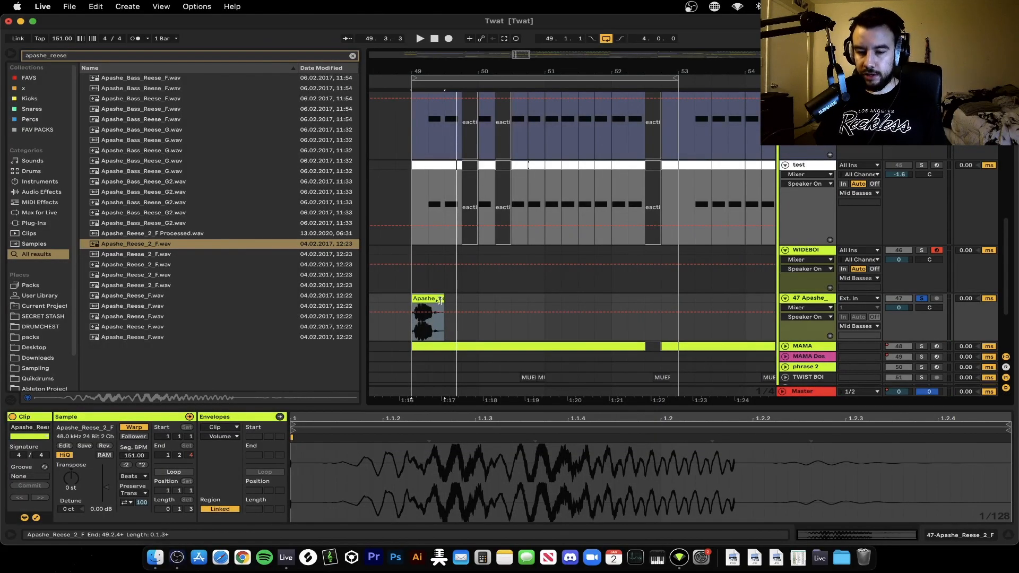
drag(440, 300, 587, 299)
Step: Split the stretched reese clip at 50.3.1 and 49.2.1 and delete the outer pieces
click(514, 323)
key(super+e)
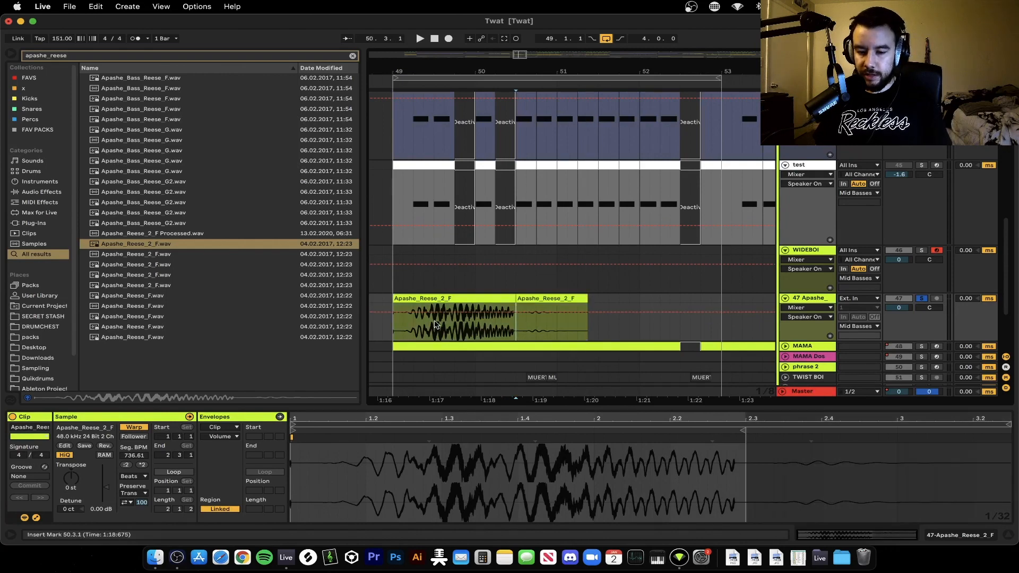
click(414, 323)
key(super+e)
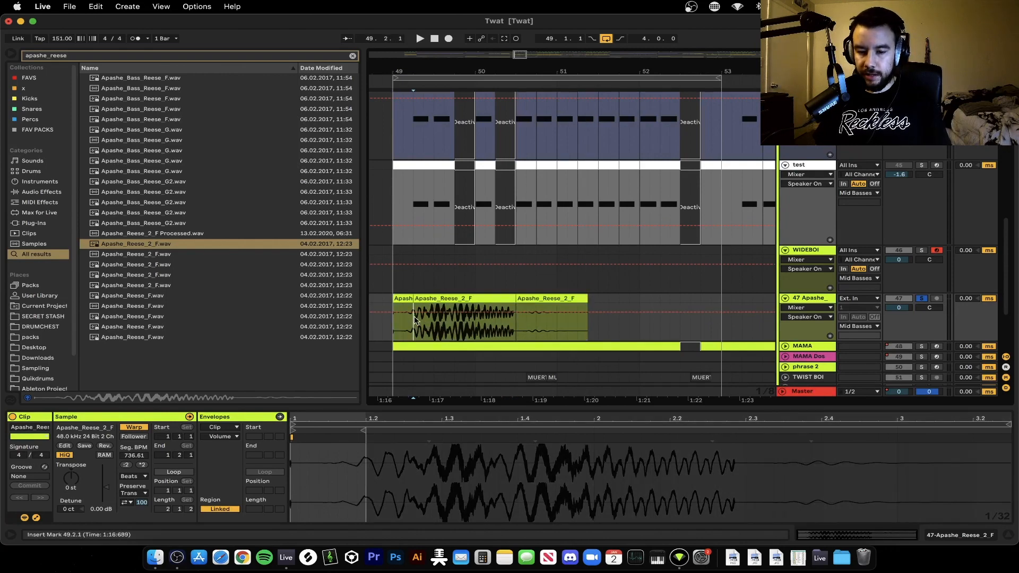
shift+click(517, 303)
key(Delete)
Step: Move the trimmed reese clip to start at 50.2.3, play it, and freeze and flatten its track
drag(447, 296, 540, 296)
key(space)
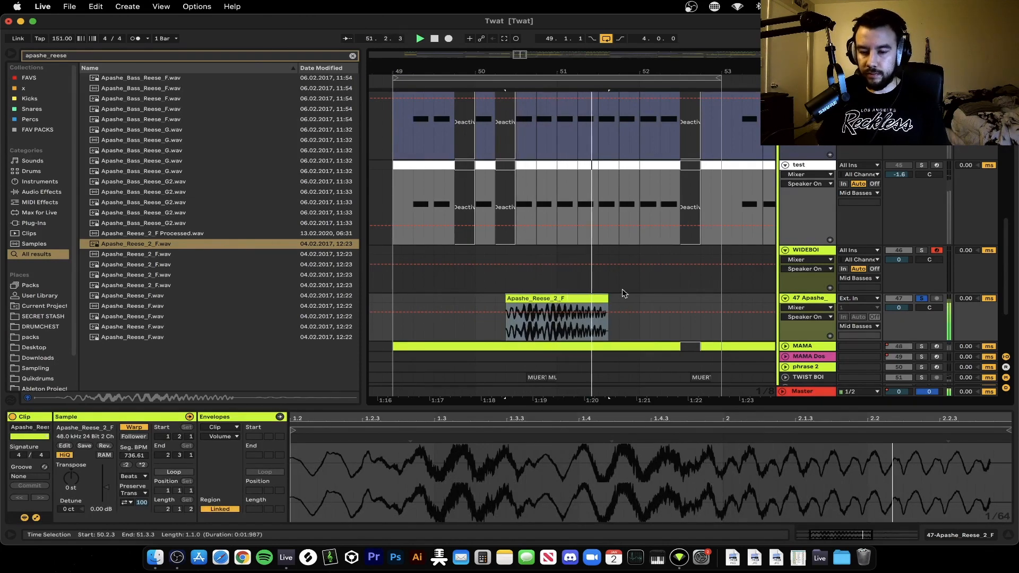
right_click(552, 298)
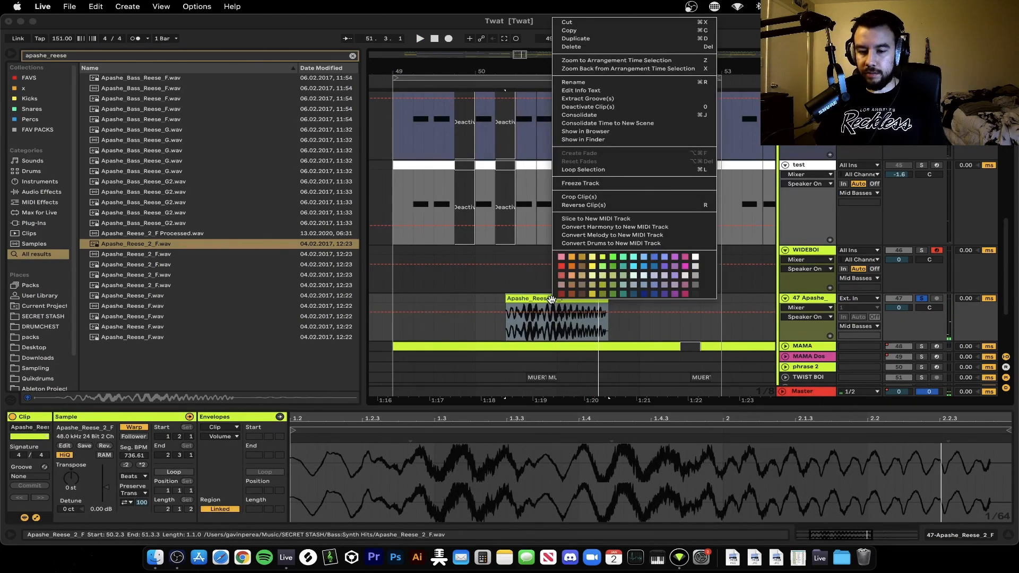
click(584, 185)
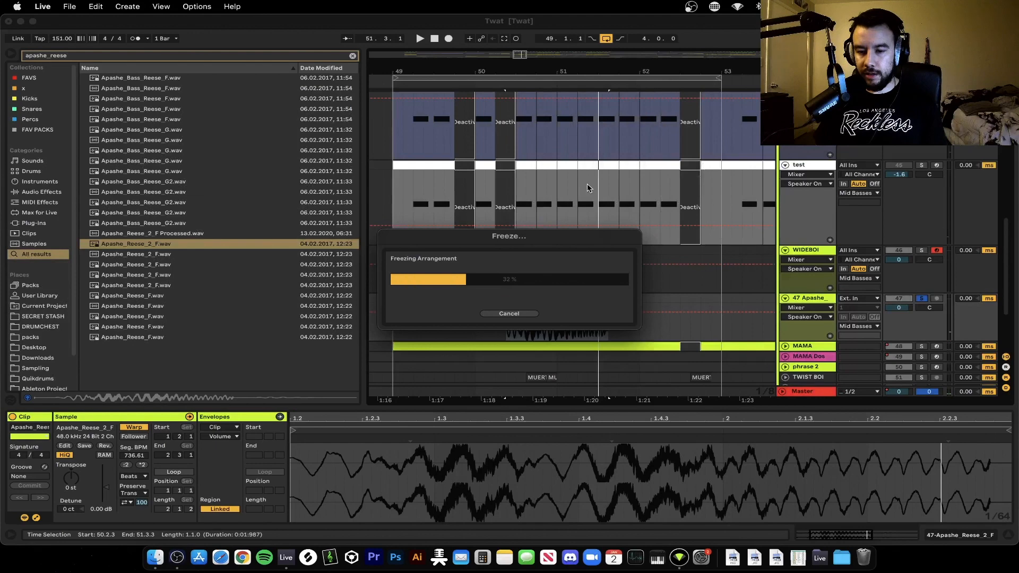
right_click(544, 299)
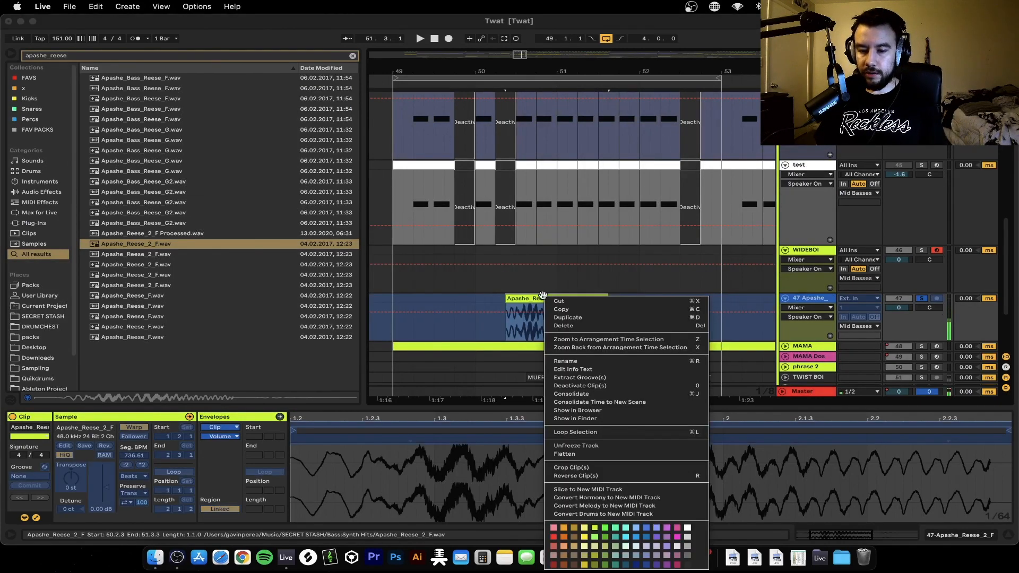
click(576, 454)
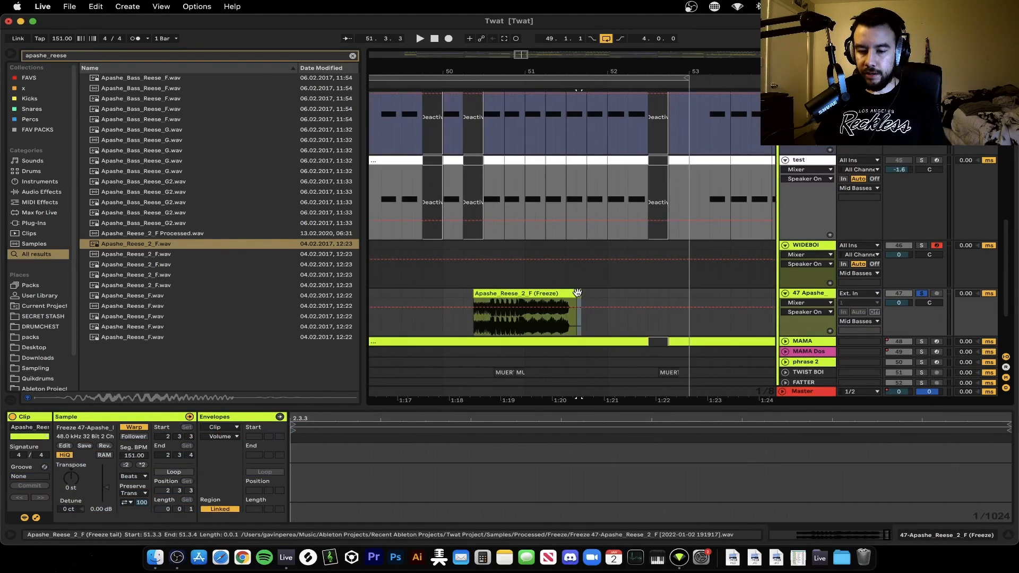
Step: Remove the leftover freeze tail, stretch the flattened reese clip to end at 54.1.1, and play it
click(579, 296)
click(555, 294)
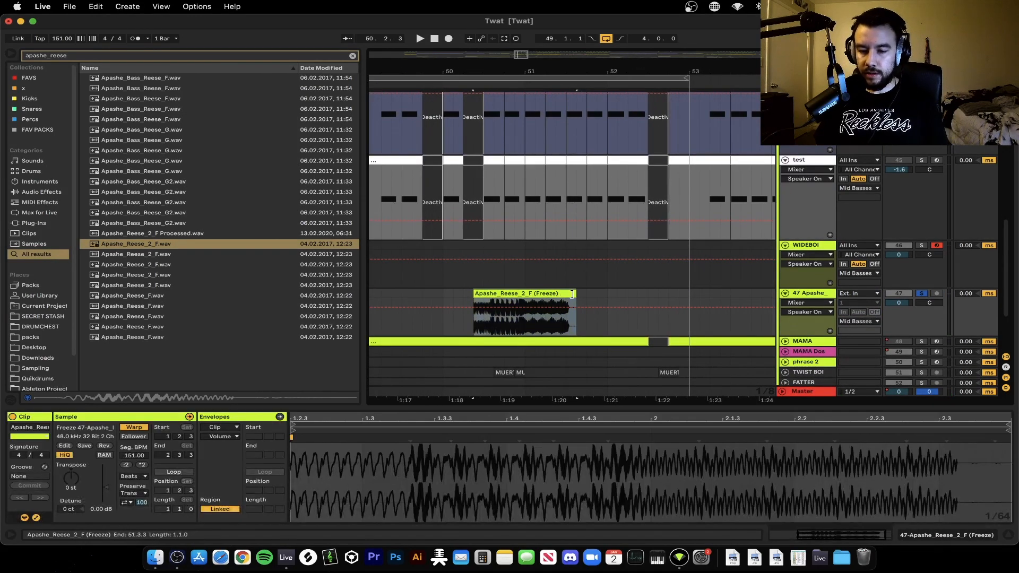
drag(571, 294, 771, 293)
key(space)
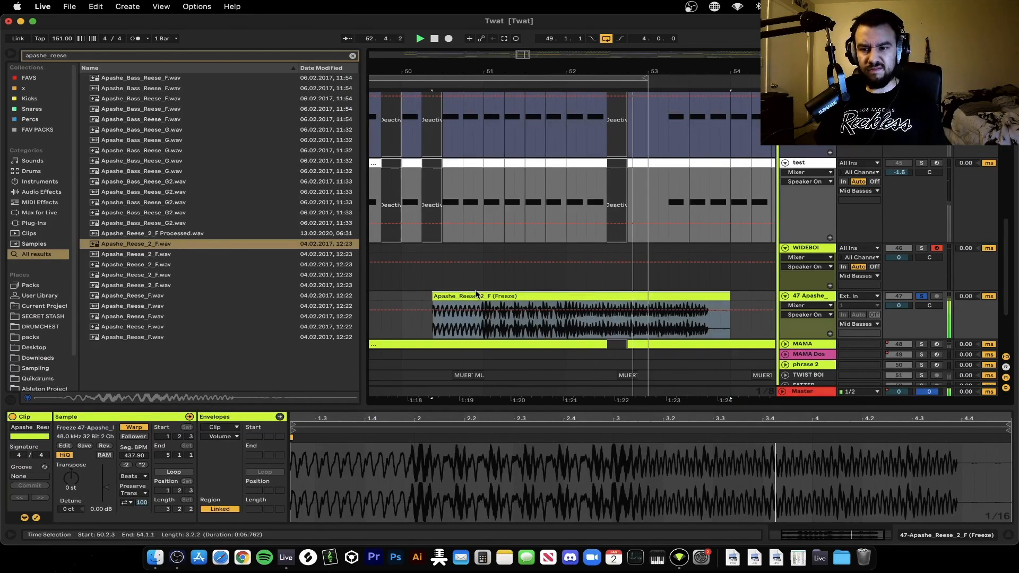
Step: Freeze and flatten the reese track again to render the newly stretched clip
right_click(525, 295)
click(548, 194)
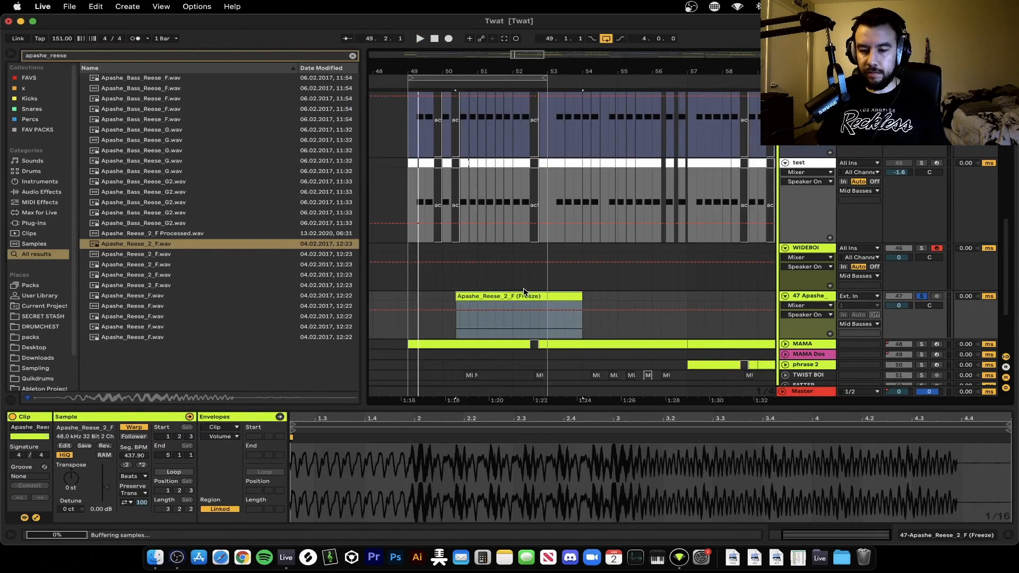
right_click(525, 295)
click(558, 111)
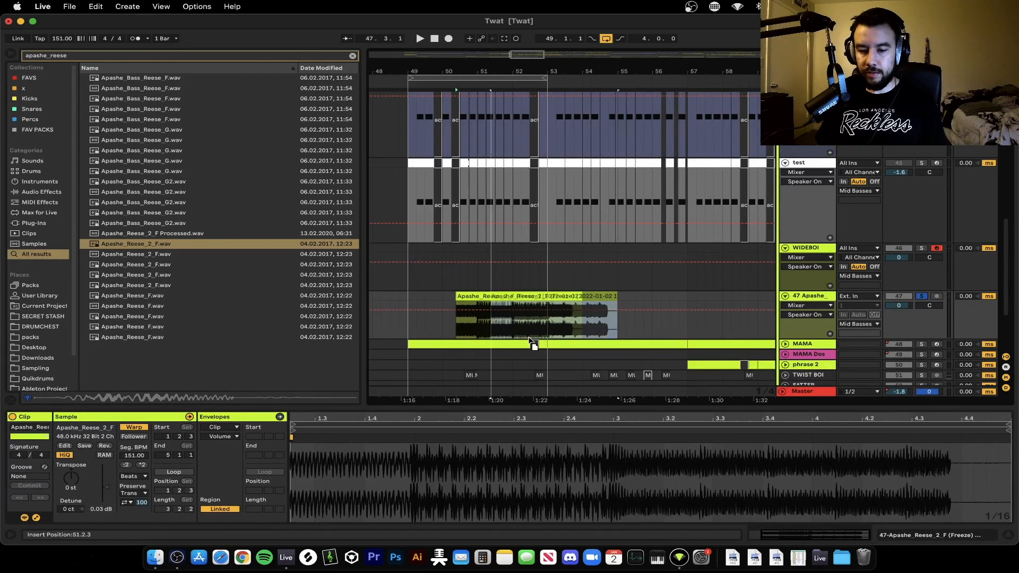
Step: Open Serum on the WIDEBOI track and load Apashe_Reese_2_F Processed.wav as Oscillator A's wavetable
click(169, 234)
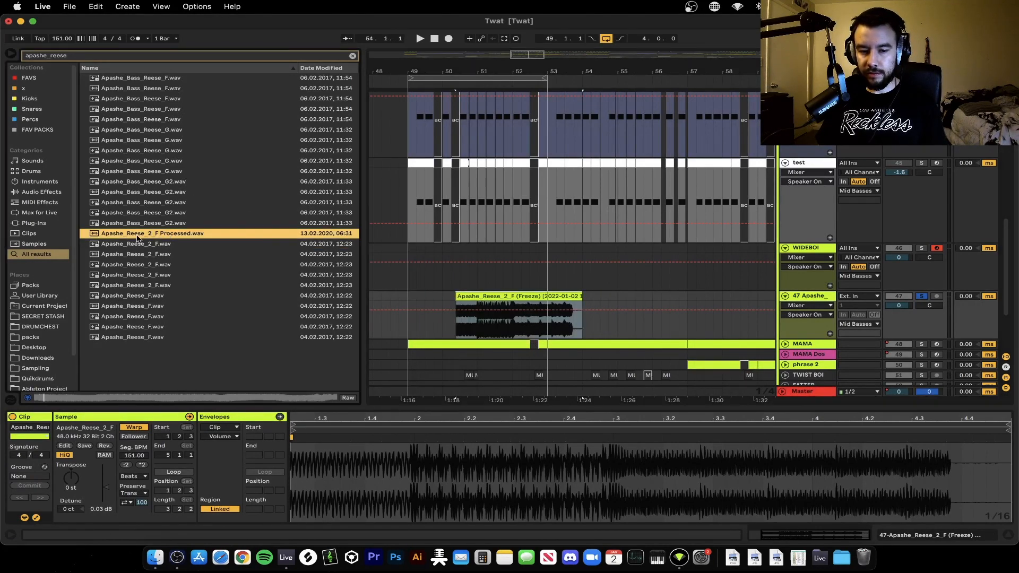
click(802, 249)
click(39, 425)
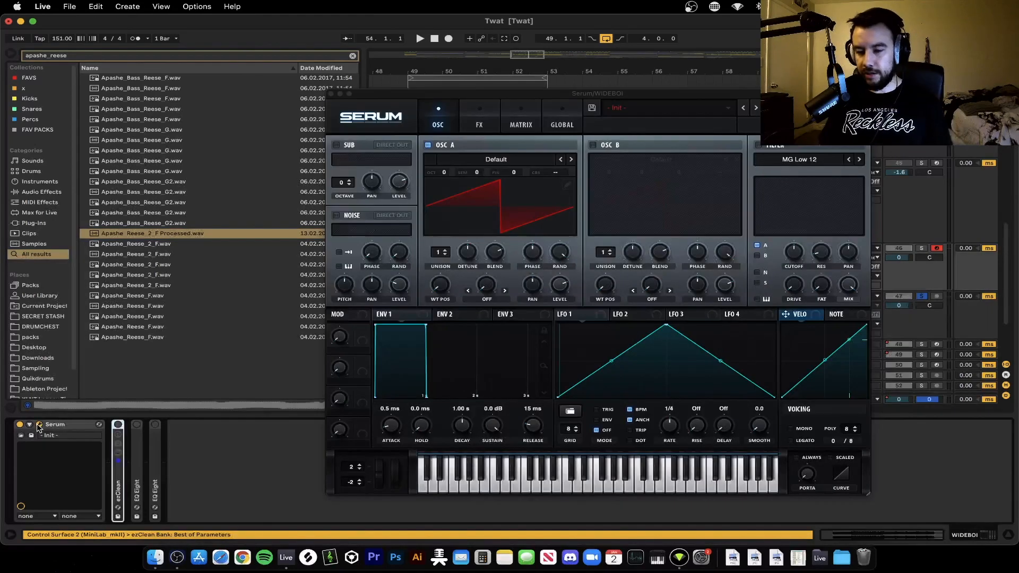
drag(317, 234, 502, 200)
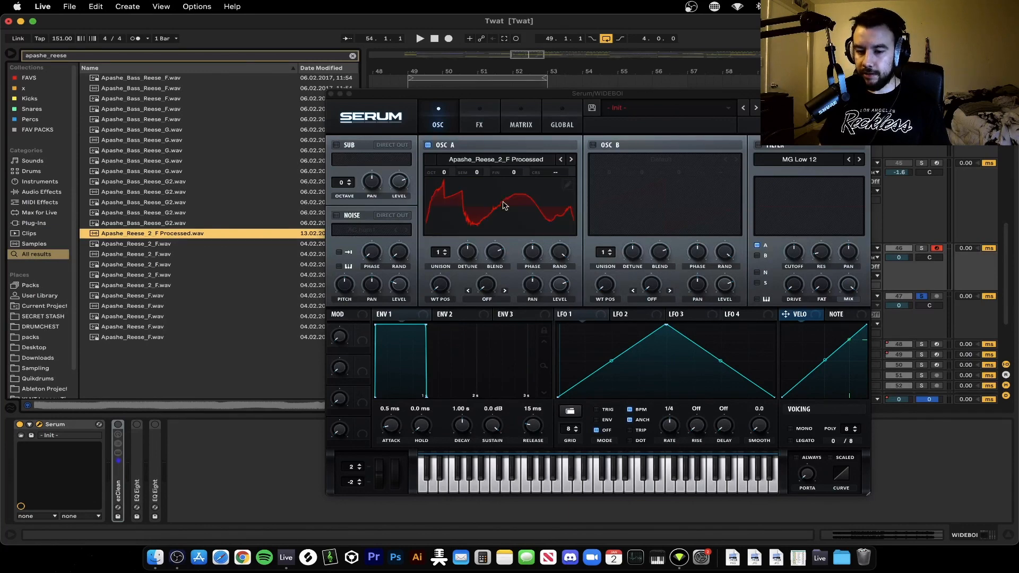
click(482, 110)
click(430, 119)
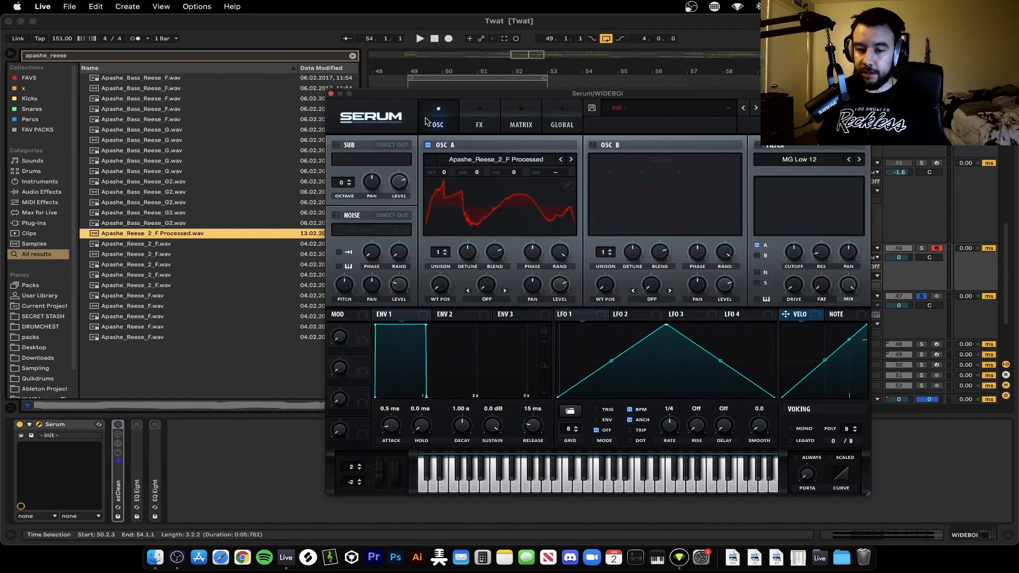
Step: In Oscillator A's wavetable editor, apply X-Fade Edges (16 samples) and Normalize each (gained separately)
click(568, 185)
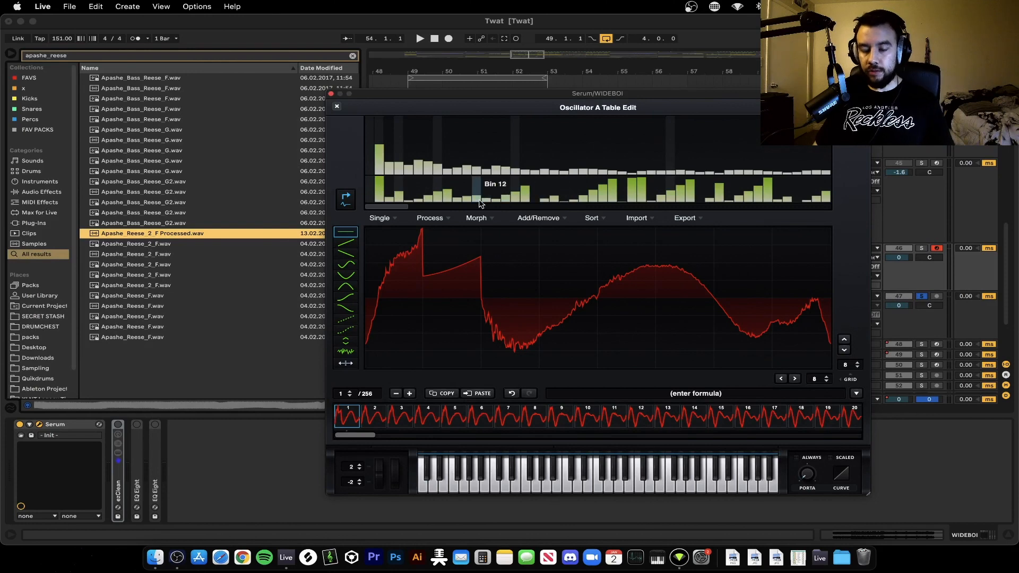
click(441, 218)
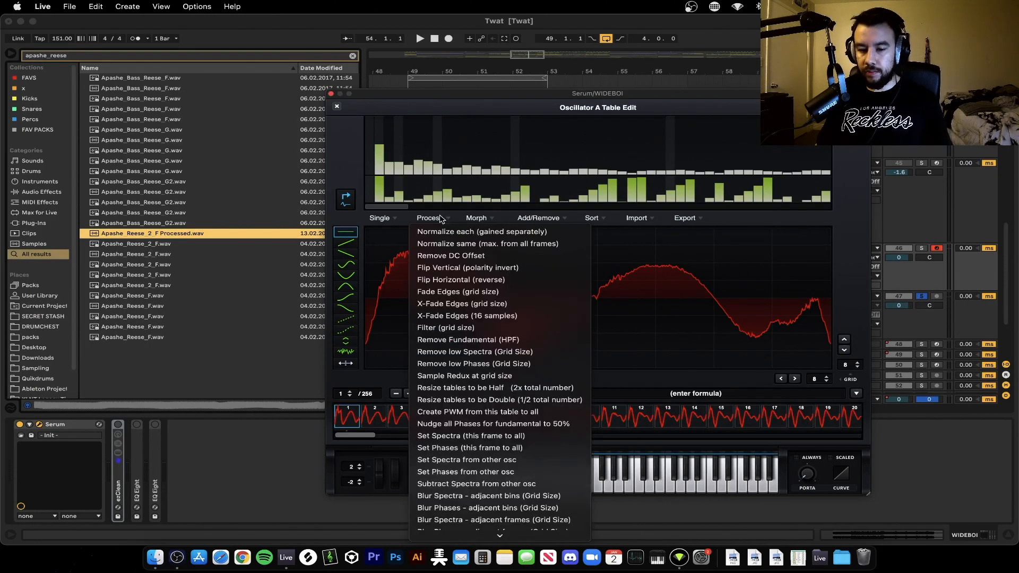
click(466, 317)
click(446, 219)
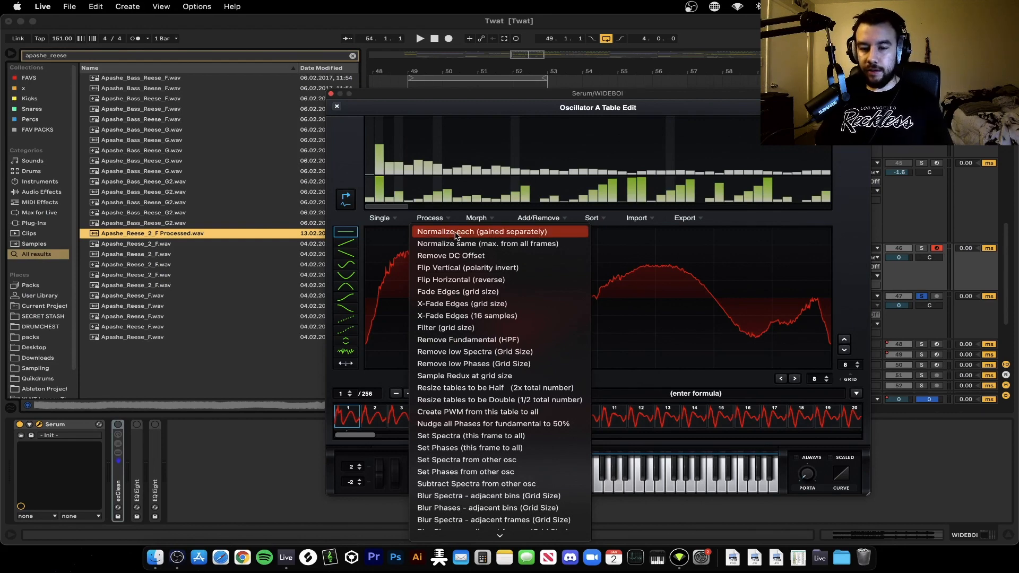
click(456, 231)
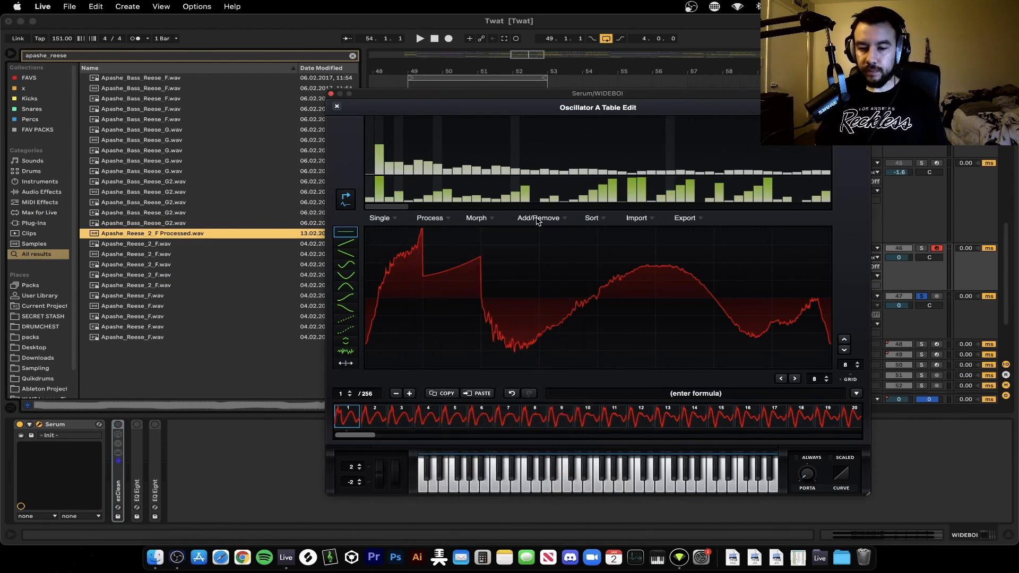
Step: Apply the Morph - Crossfade option to Oscillator A's wavetable and close the table editor
click(492, 218)
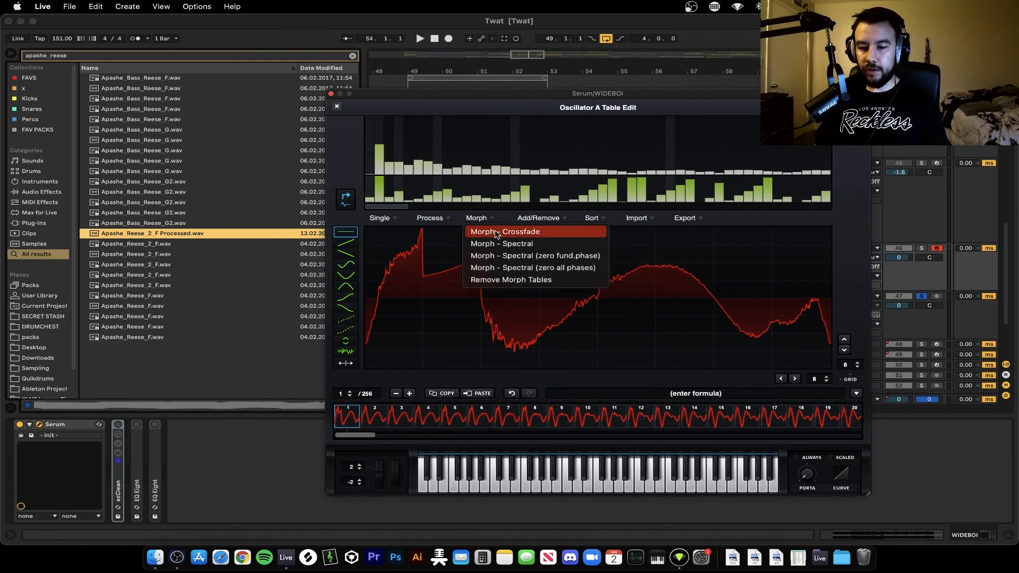
click(496, 232)
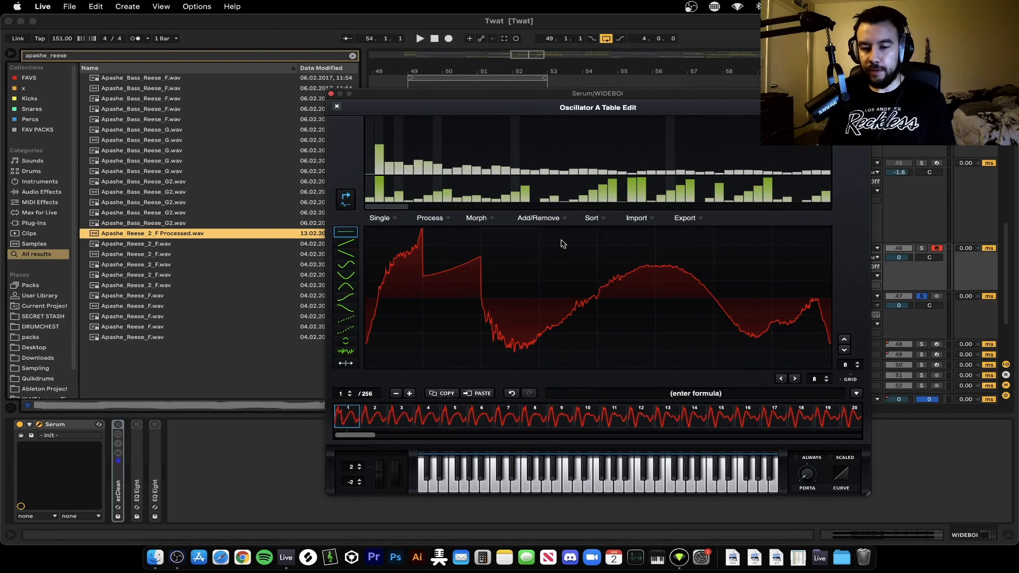
click(336, 107)
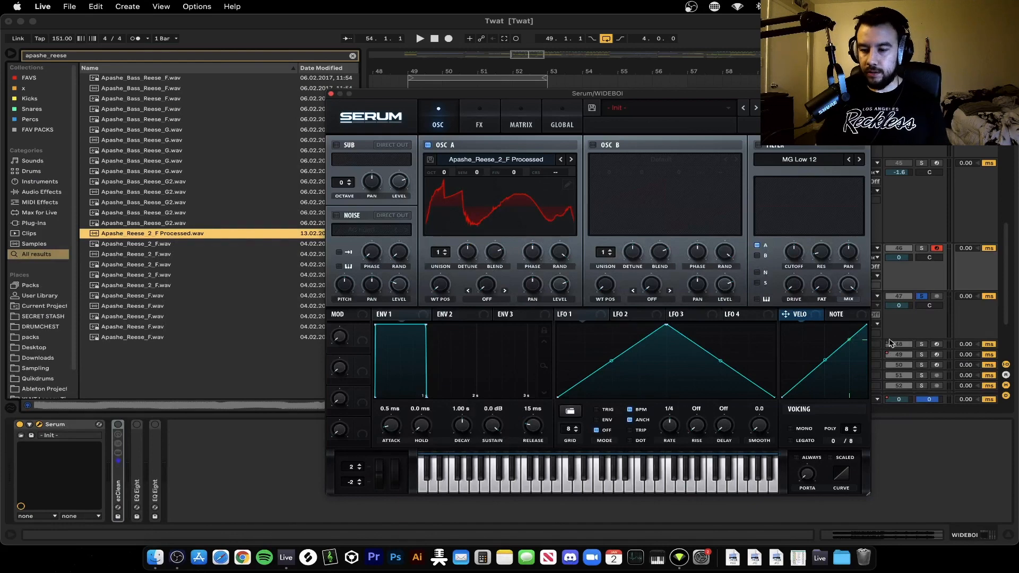
Step: Unsolo the reese track, show Oscillator A's wavetable in 3D, and sweep its wavetable position, ending at frame 1
click(930, 296)
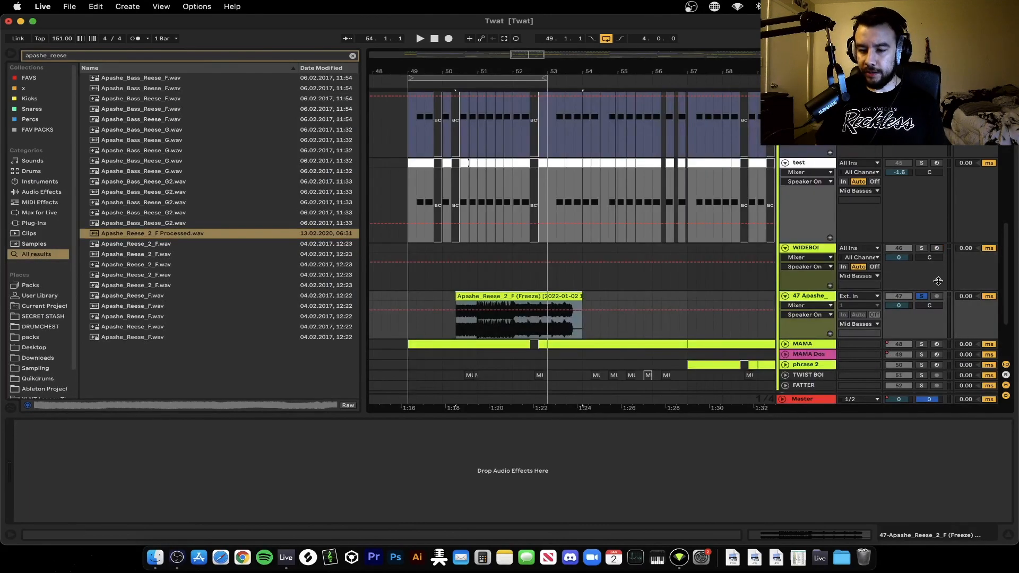
click(938, 260)
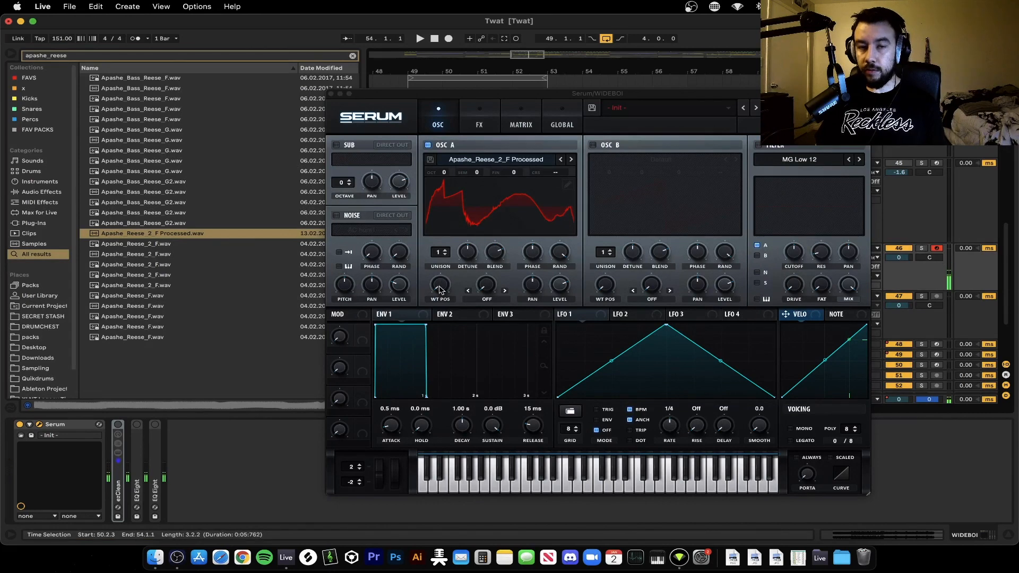
drag(440, 289, 449, 219)
click(483, 211)
mouse_move(439, 290)
mouse_down()
mouse_move(440, 331)
mouse_move(440, 252)
mouse_move(440, 287)
mouse_up()
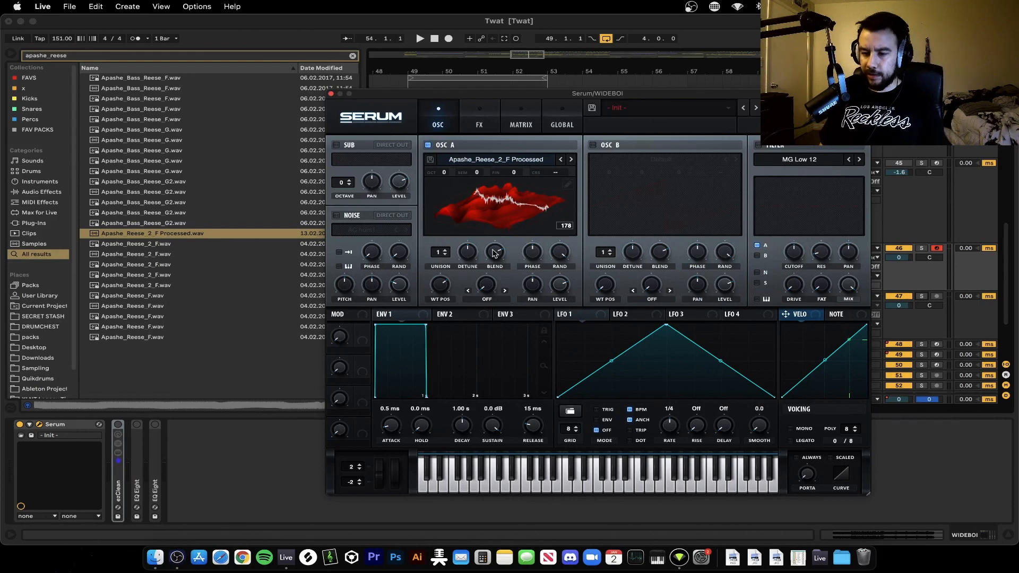
drag(440, 286, 429, 391)
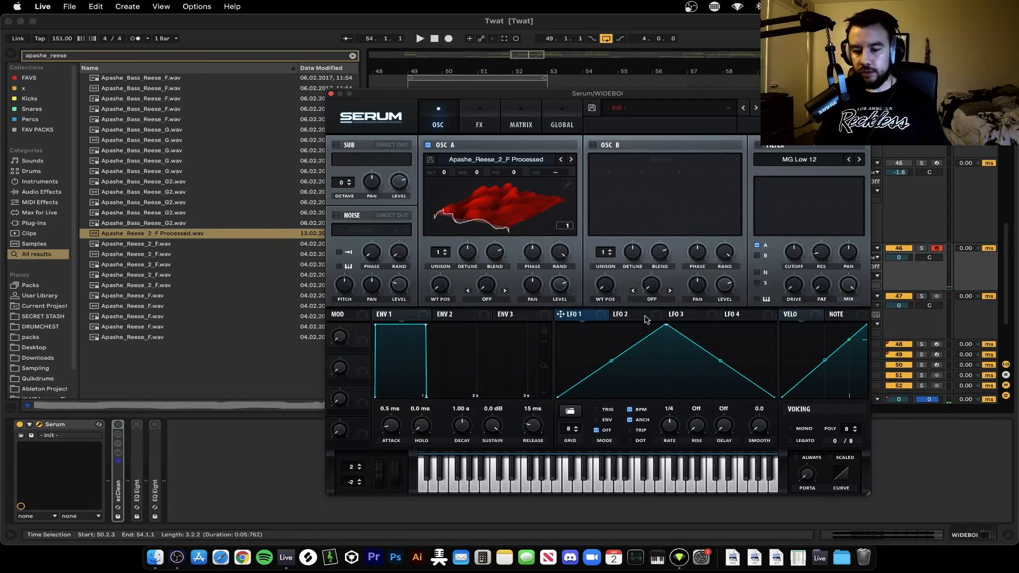
Step: Assign LFO 2 to modulate Oscillator A's level
click(626, 314)
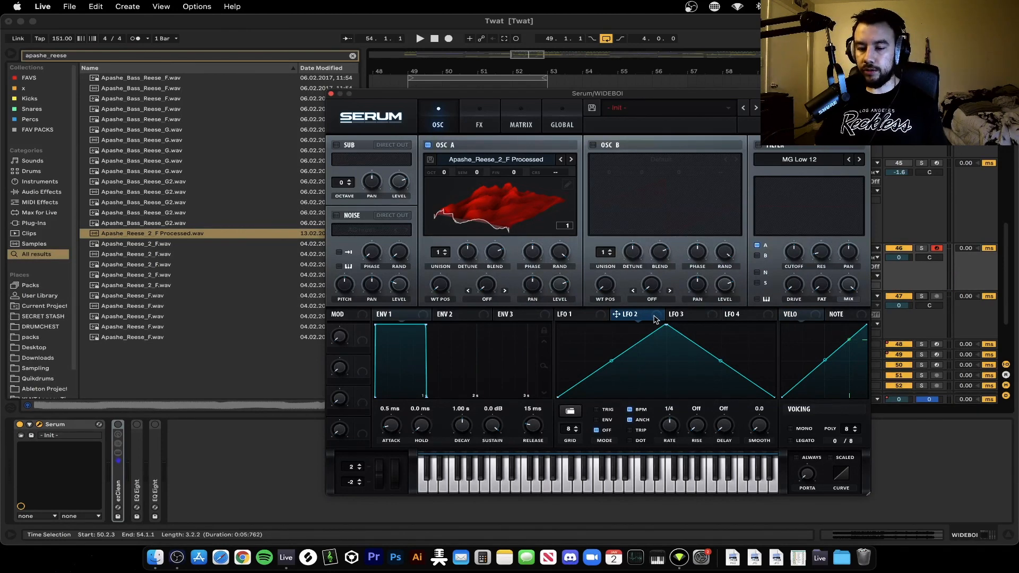
drag(610, 313, 559, 286)
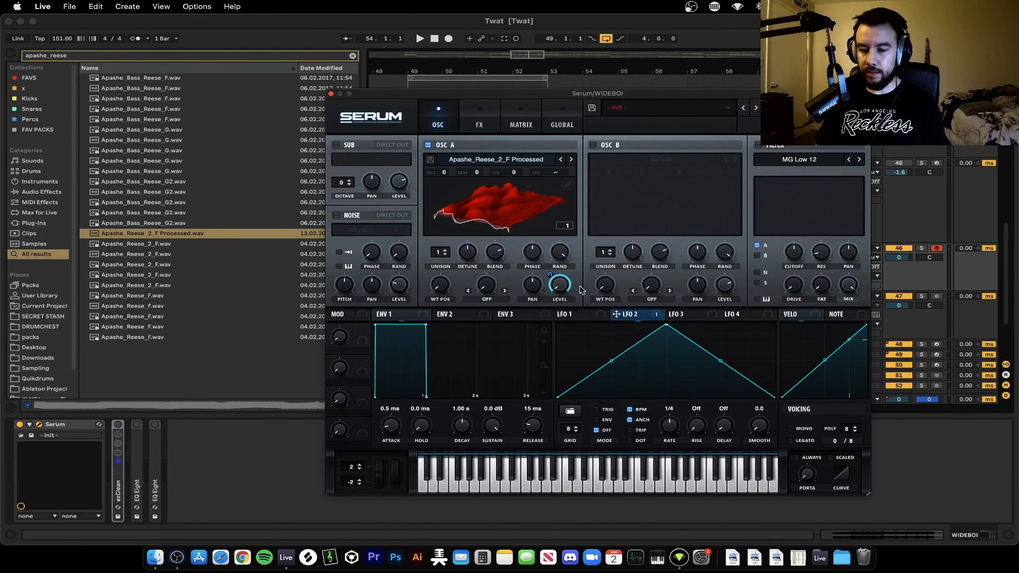
Step: Set Oscillator A's warp mode to Asym +, its wavetable position to frame 23, and LFO 2's mode to Trig
click(487, 300)
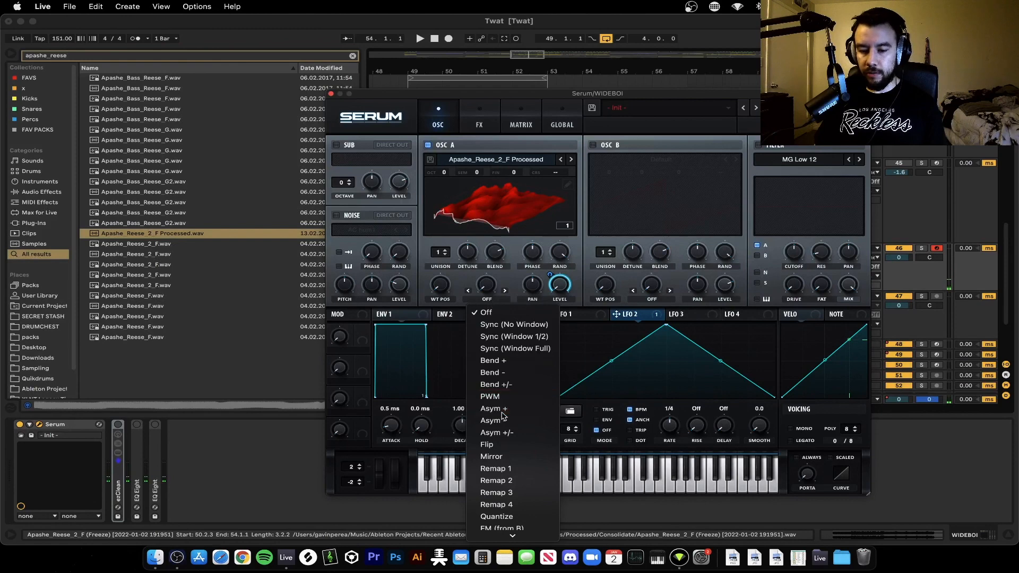
click(493, 409)
drag(485, 285, 482, 250)
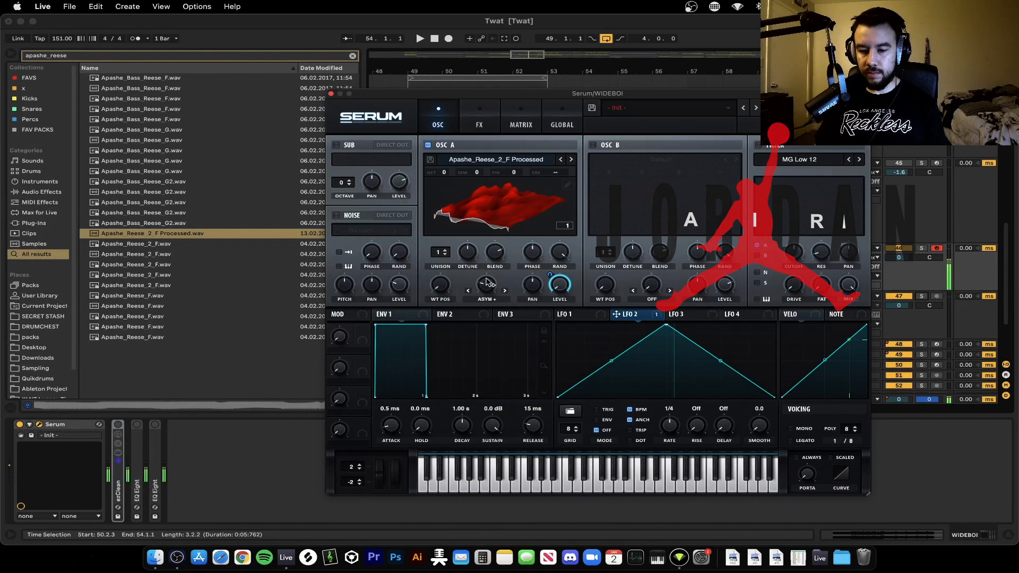
mouse_move(438, 289)
mouse_down()
mouse_move(437, 276)
mouse_move(438, 291)
mouse_up()
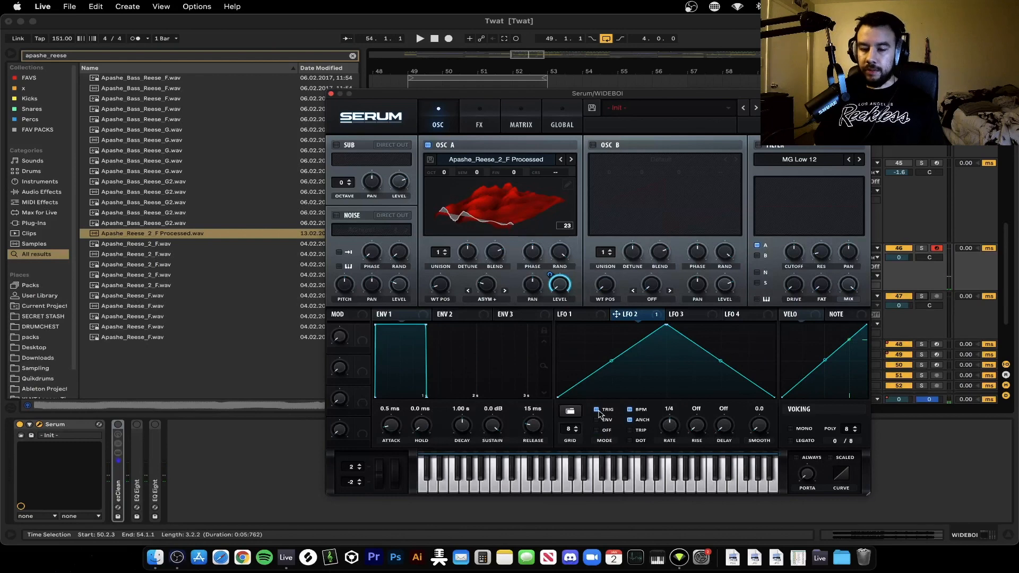
Step: Enable the sub oscillator and assign LFO 2 to modulate its level
click(335, 144)
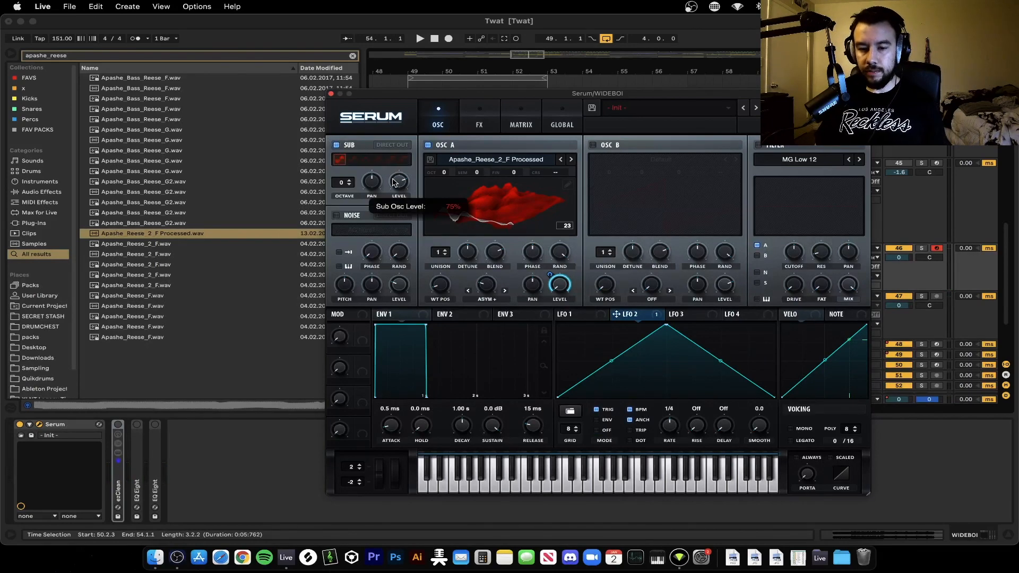
drag(616, 314, 398, 181)
Step: Bend both slopes of LFO 1's triangle inward to form a curved central peak
click(567, 315)
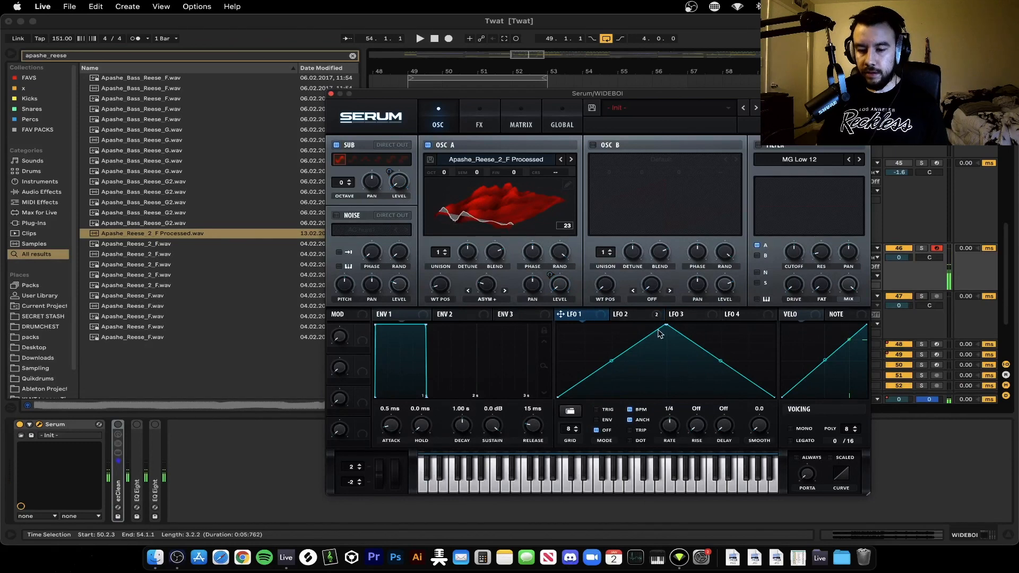
drag(619, 360, 615, 371)
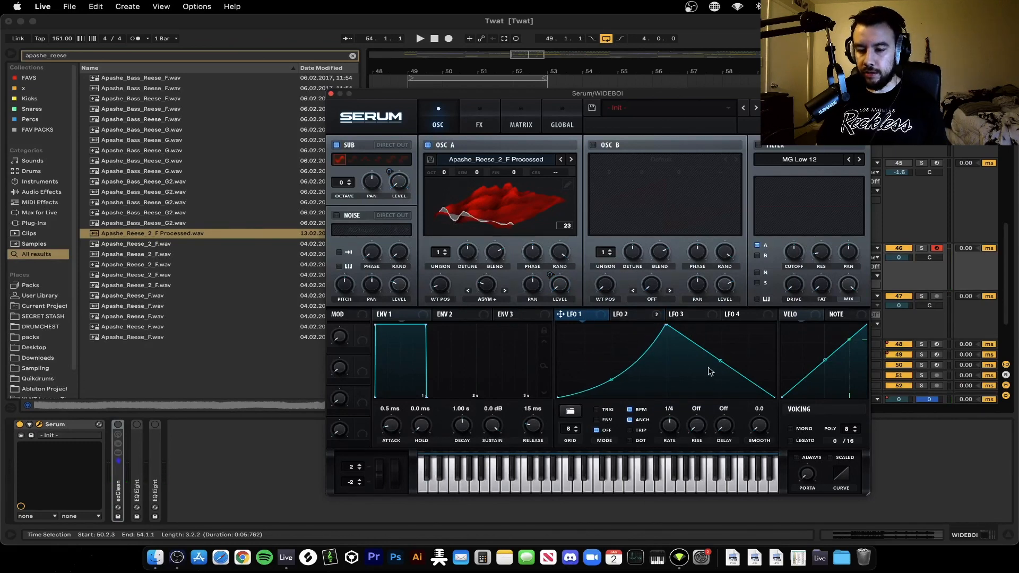
drag(723, 361, 716, 383)
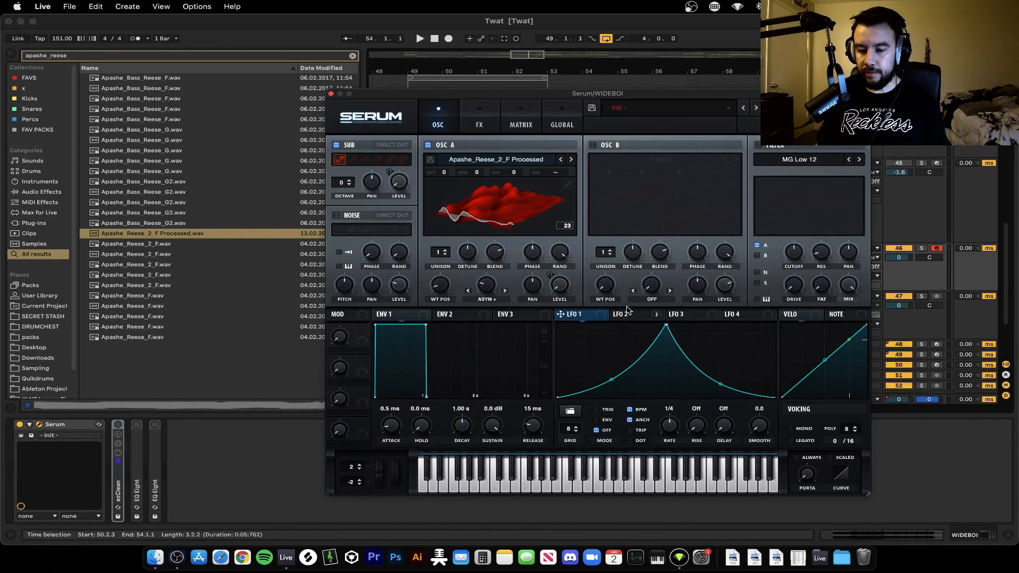
Step: Set LFO 1 to Trig mode at a 1/2 rate and assign it to Oscillator A's warp and wavetable position
click(631, 312)
click(586, 313)
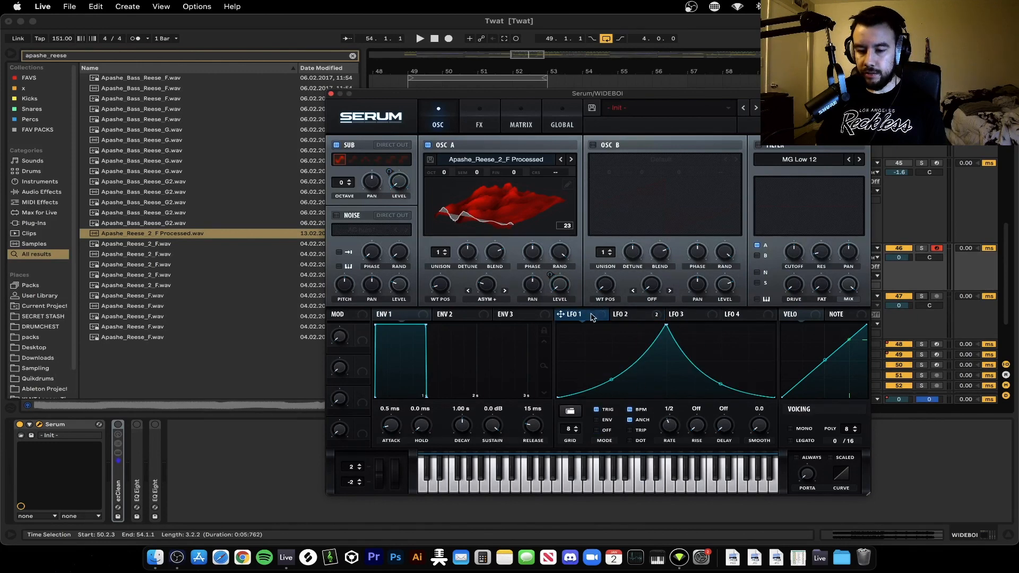
drag(592, 316, 474, 275)
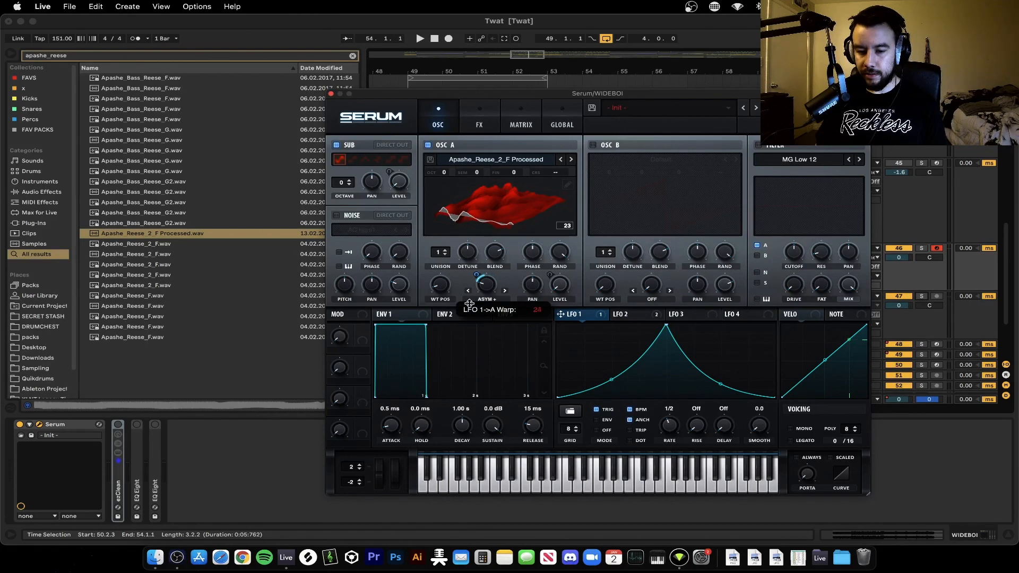
drag(466, 311, 434, 334)
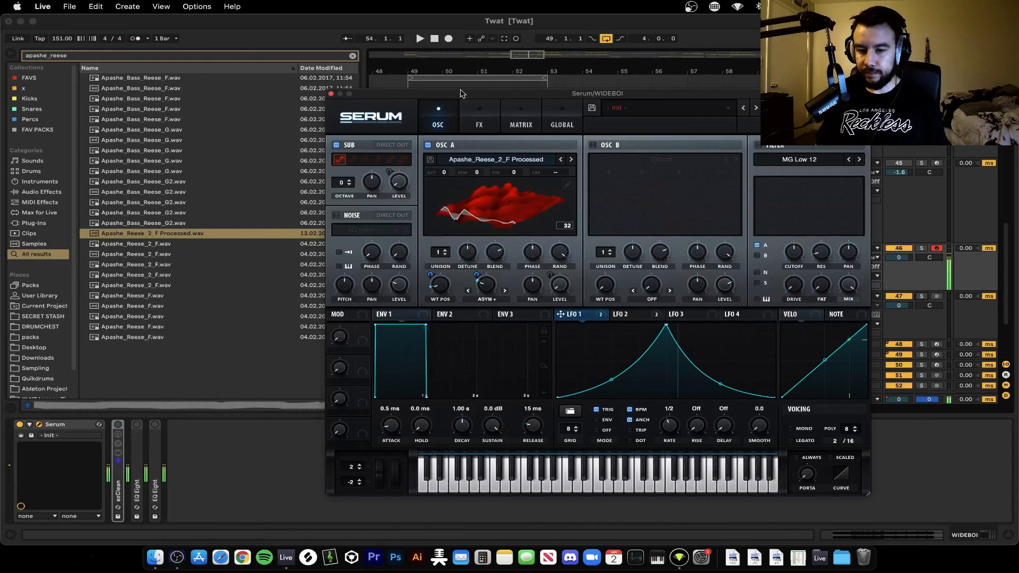
Step: Load the effects chain containing Hyper/Dimension, Flanger, Delay, Compressor and Filter
click(490, 123)
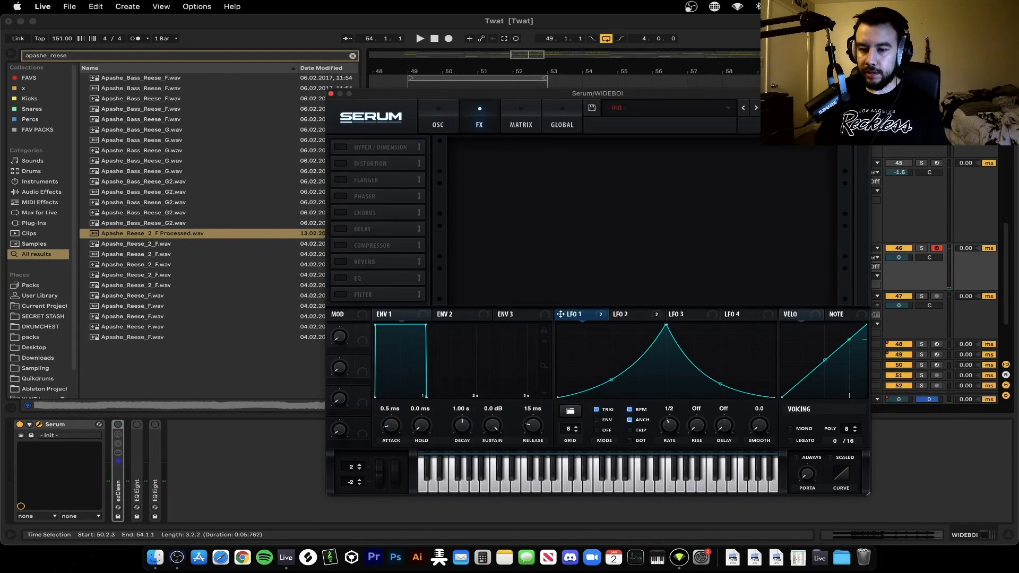
click(791, 109)
click(829, 445)
double_click(408, 108)
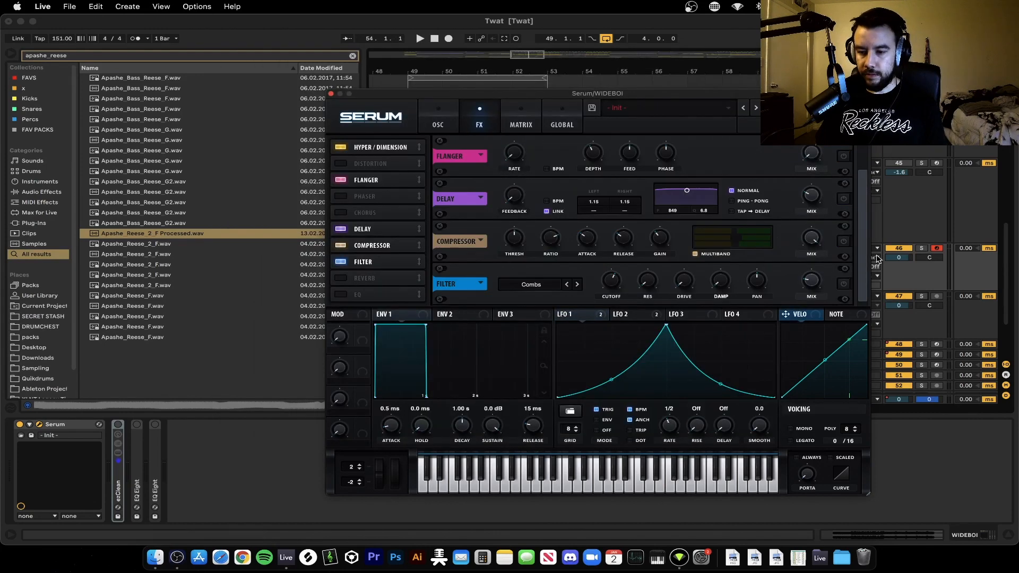
drag(862, 254, 861, 215)
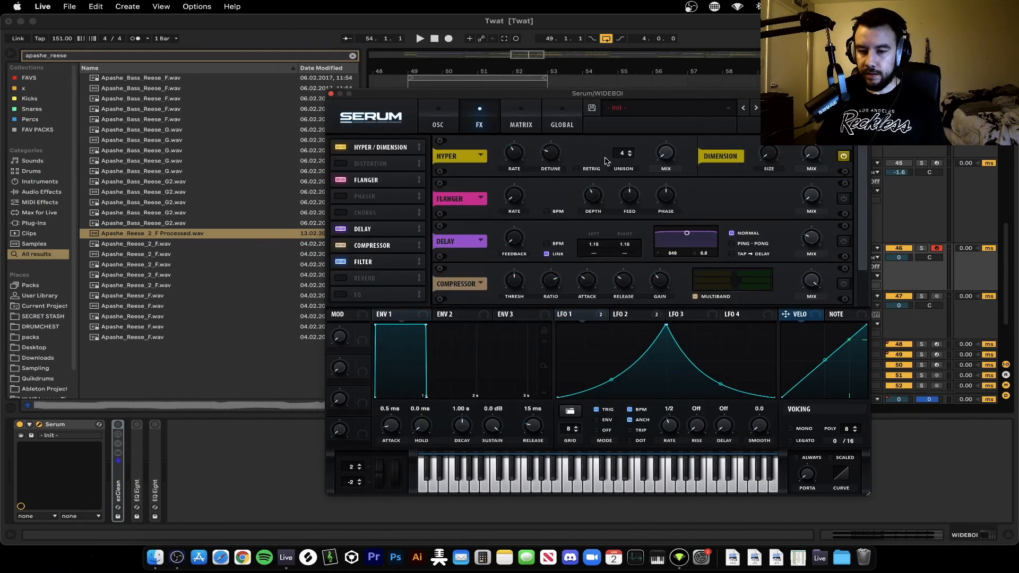
Step: Assign LFO 2 to modulate the Hyper mix and the Dimension mix
click(627, 316)
drag(647, 318, 665, 154)
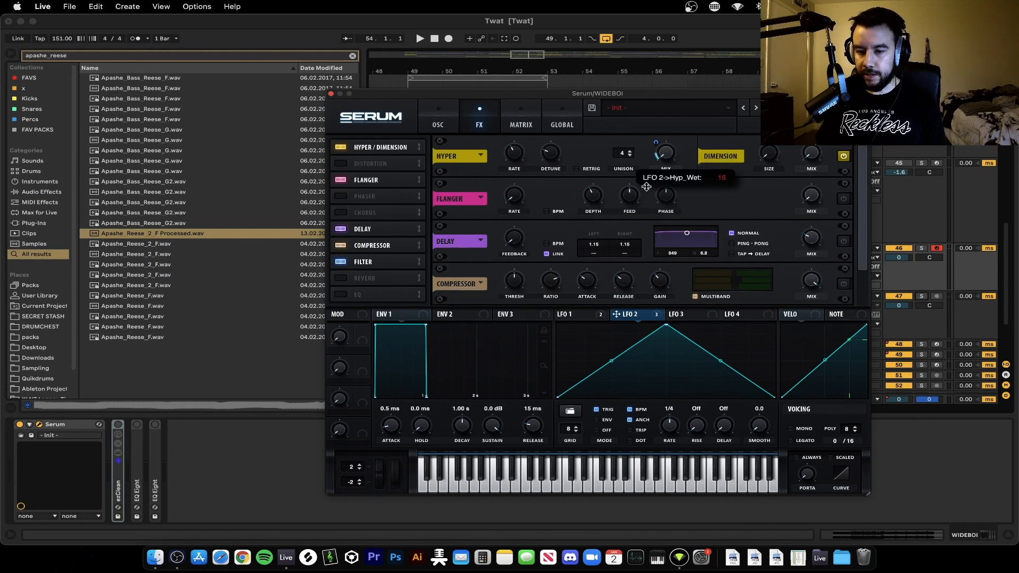
drag(647, 186, 802, 177)
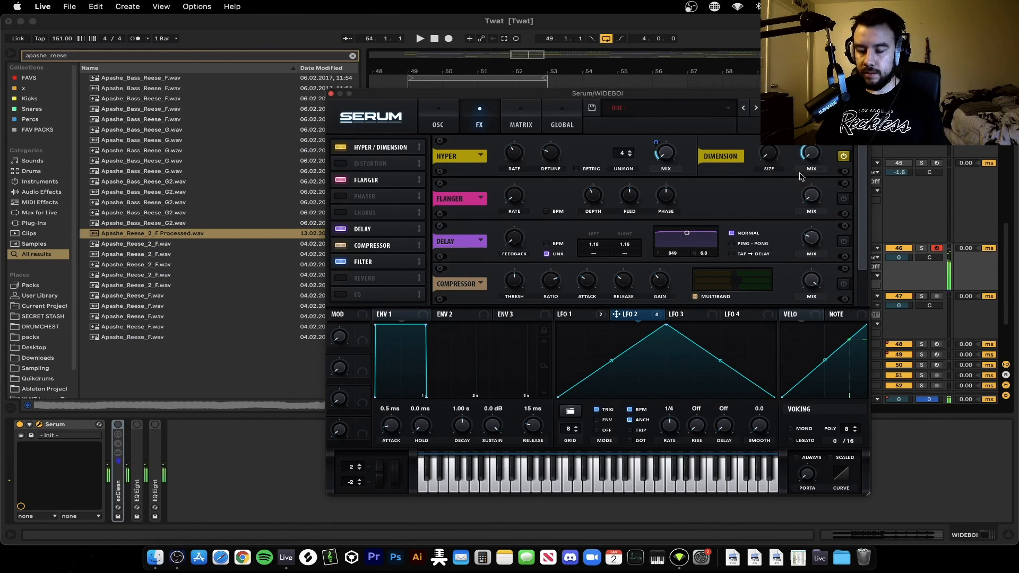
Step: Enable the Flanger and Delay, and assign LFO 2 to the Flanger's mix and the Delay's feedback
click(844, 198)
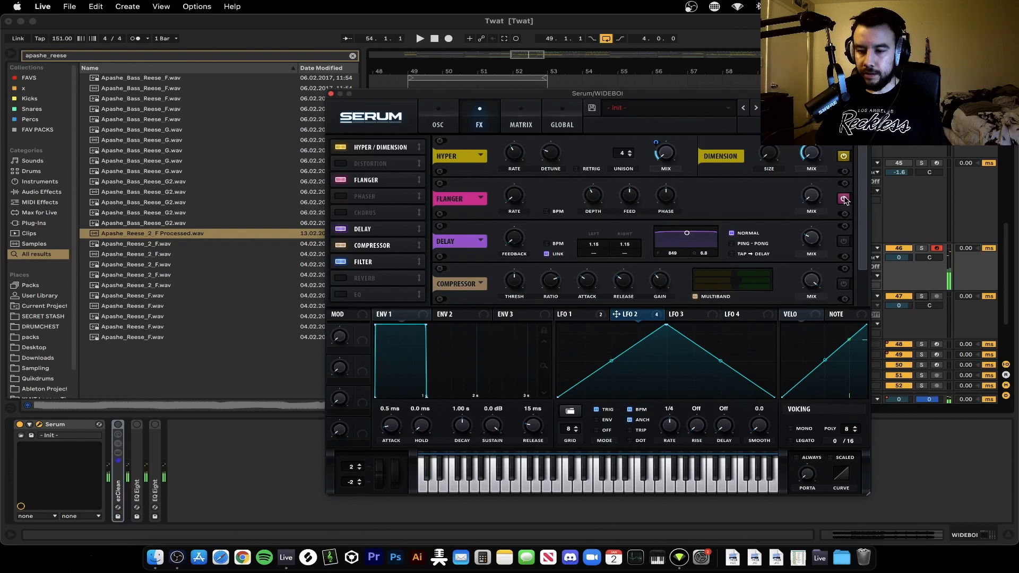
drag(635, 318, 802, 221)
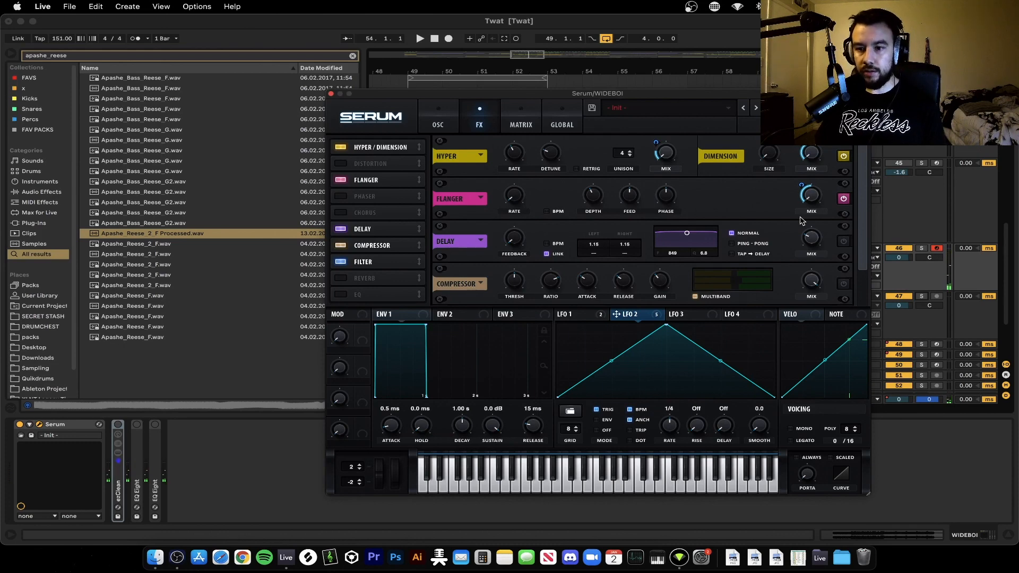
click(843, 241)
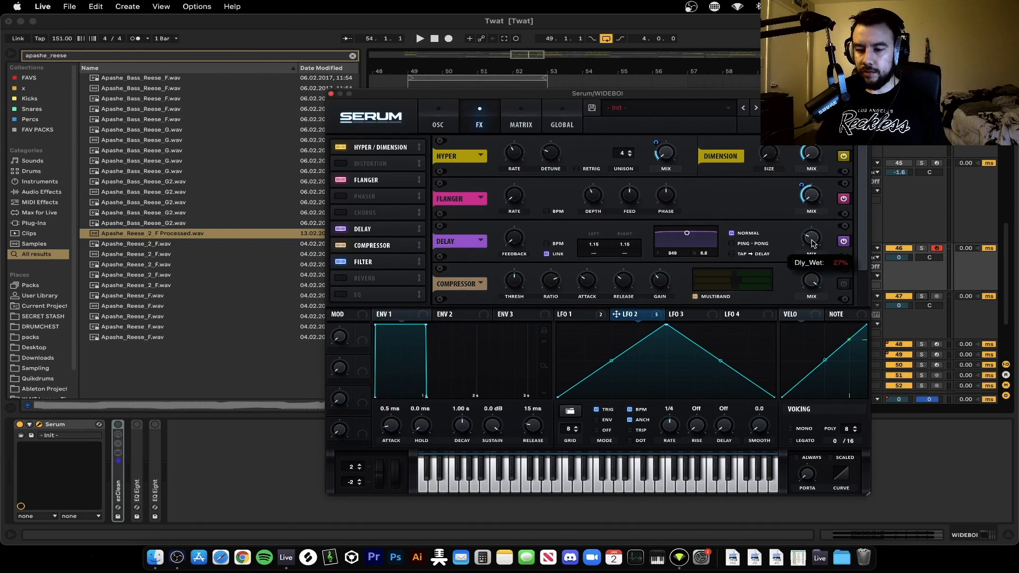
drag(650, 318, 511, 240)
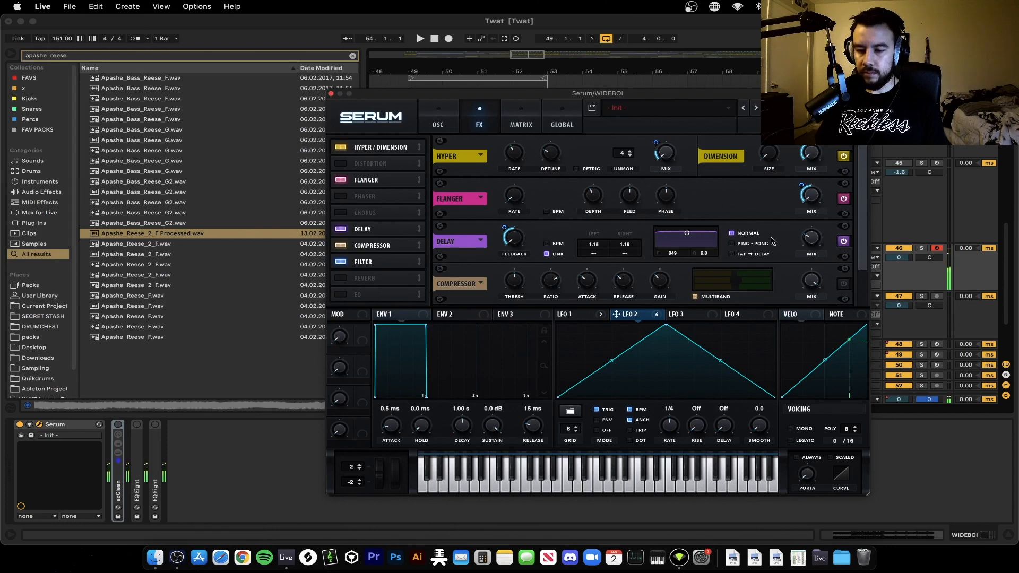
Step: Assign LFO 1 to modulate the Flanger's depth
scroll(760, 196, down, 2)
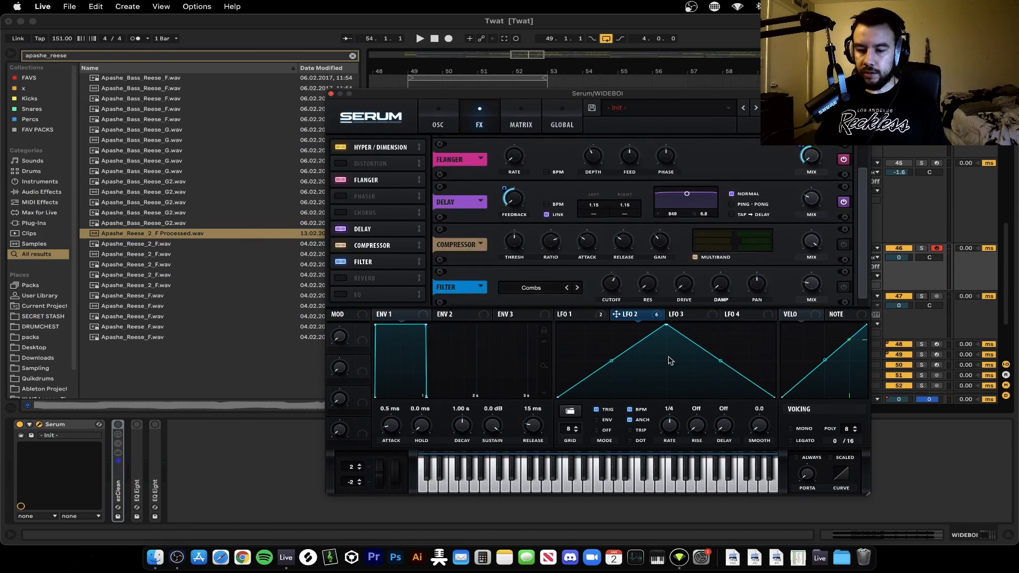
click(593, 317)
scroll(865, 212, up, 2)
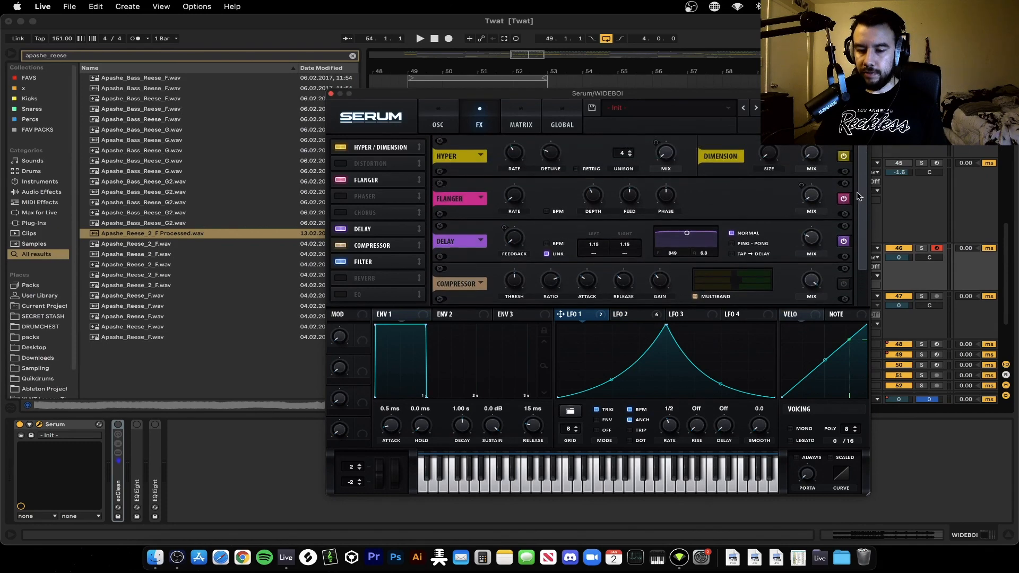
drag(589, 315, 594, 191)
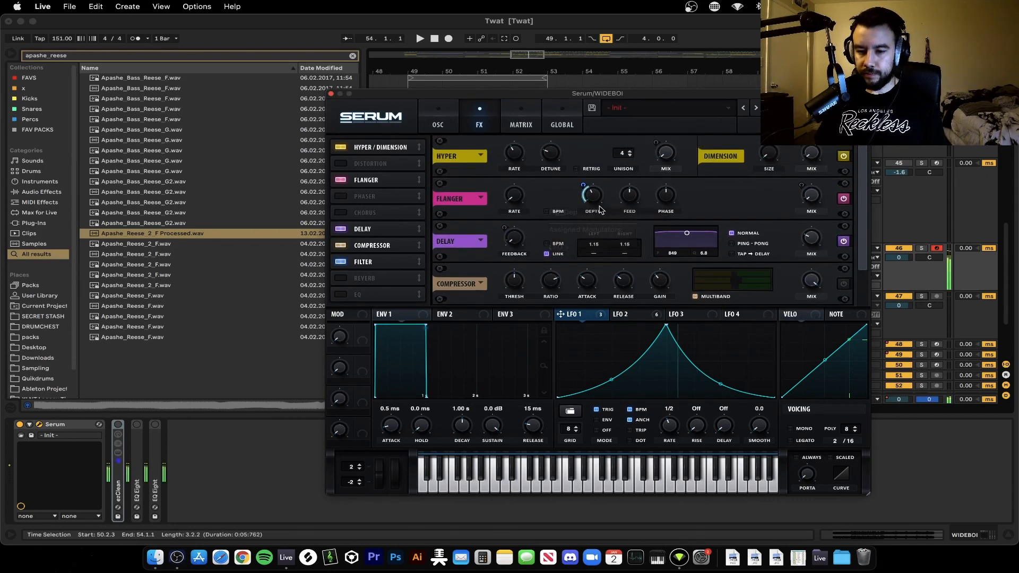
Step: Enable the multiband Compressor and the Combs Filter in the effects chain
scroll(866, 254, down, 2)
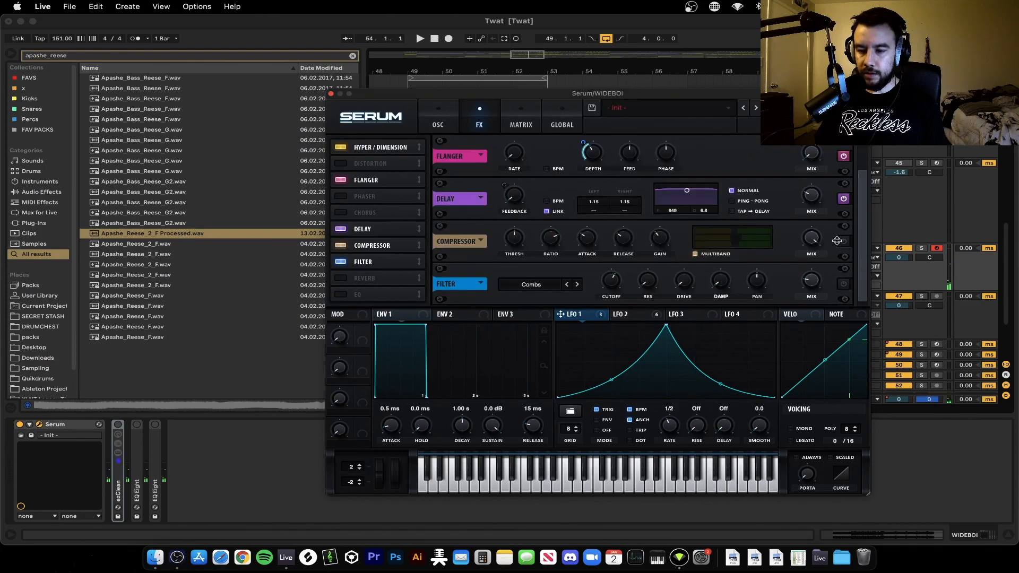
mouse_move(659, 243)
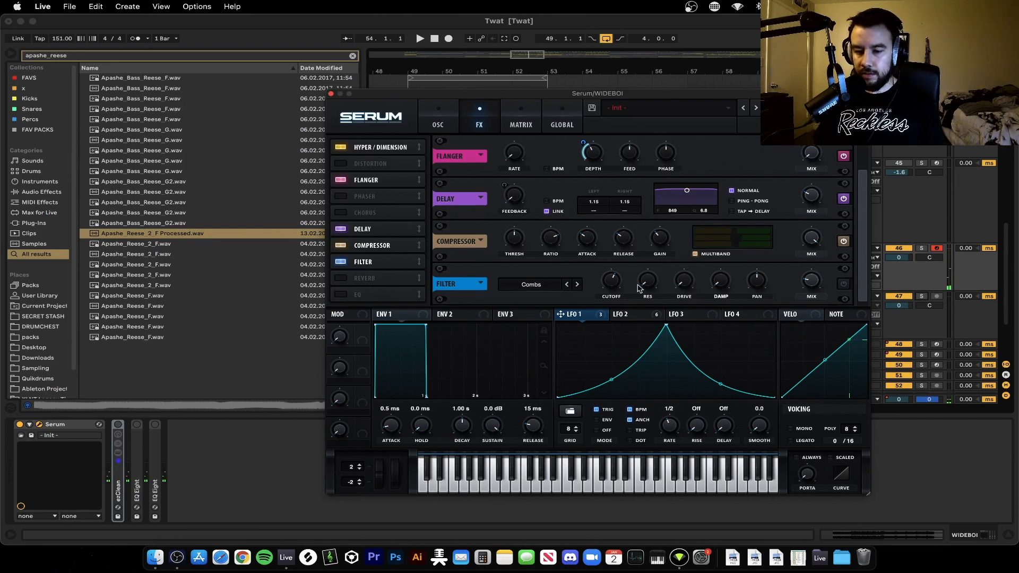
mouse_move(614, 281)
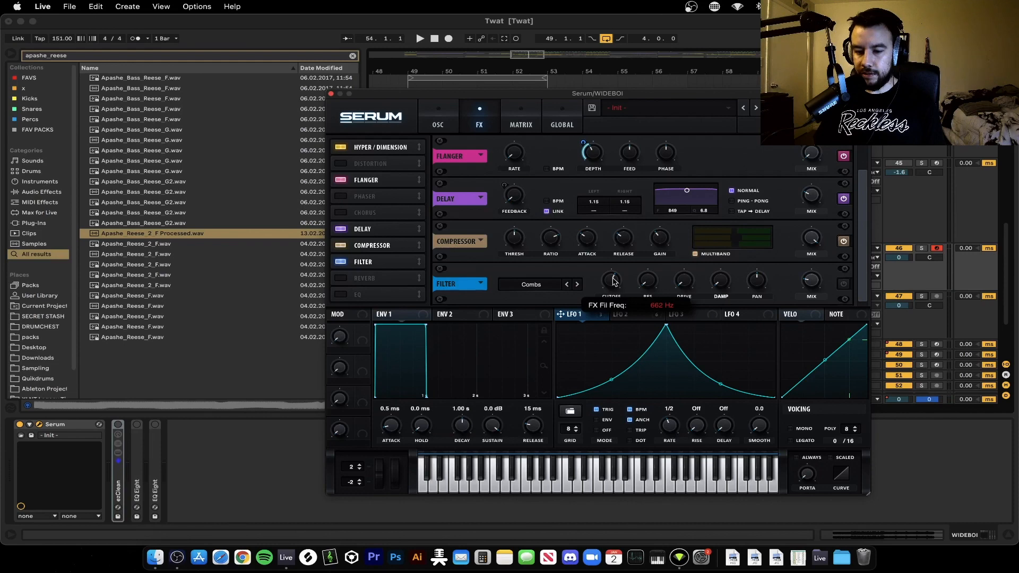
click(843, 284)
mouse_move(805, 291)
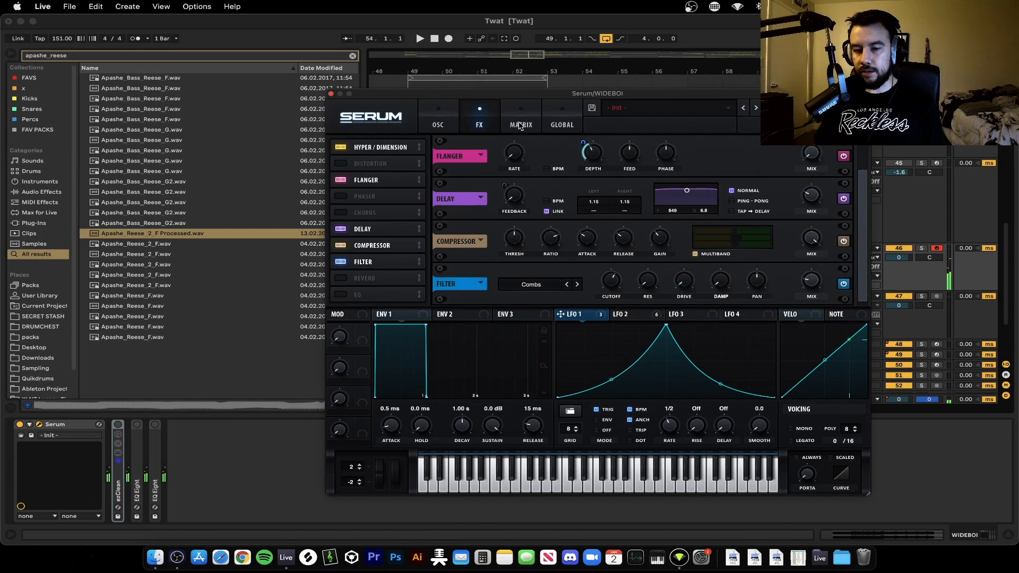
Step: Set Oscillator A's unison to 16 voices
click(439, 118)
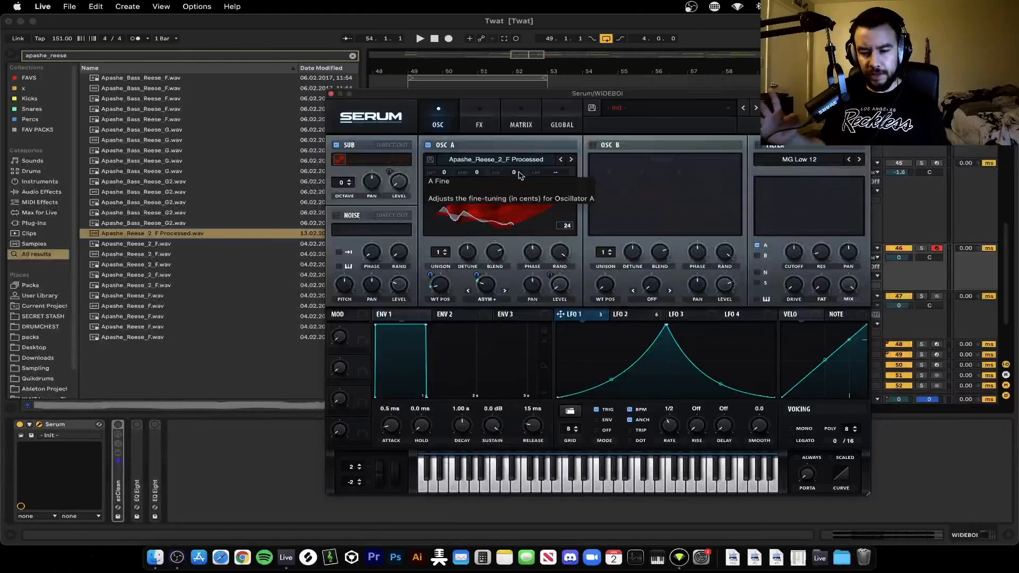
drag(438, 253, 439, 228)
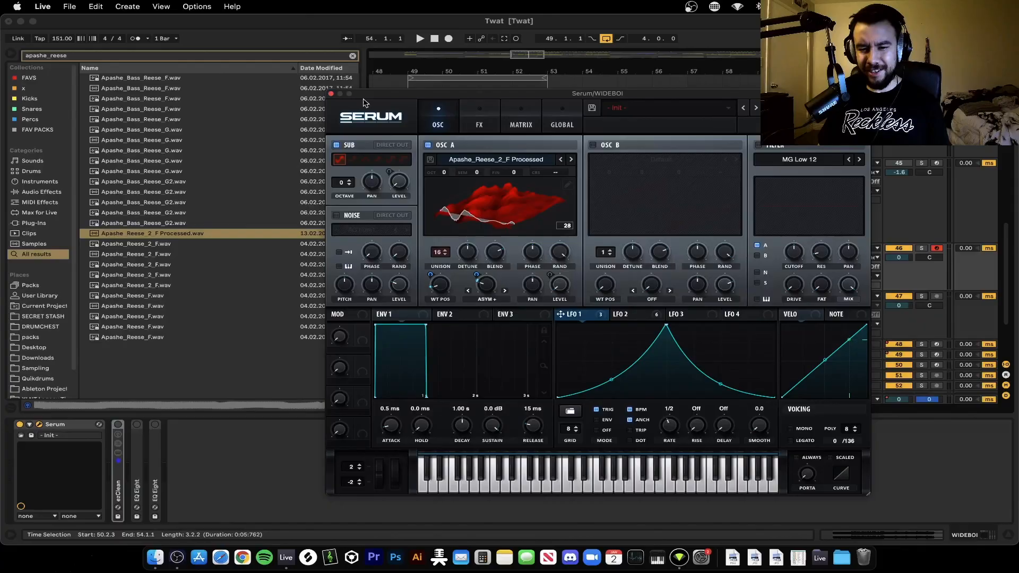
Step: Close the Serum window, then expand and enable the ezClean effect rack on the WIDEBOI track
click(333, 95)
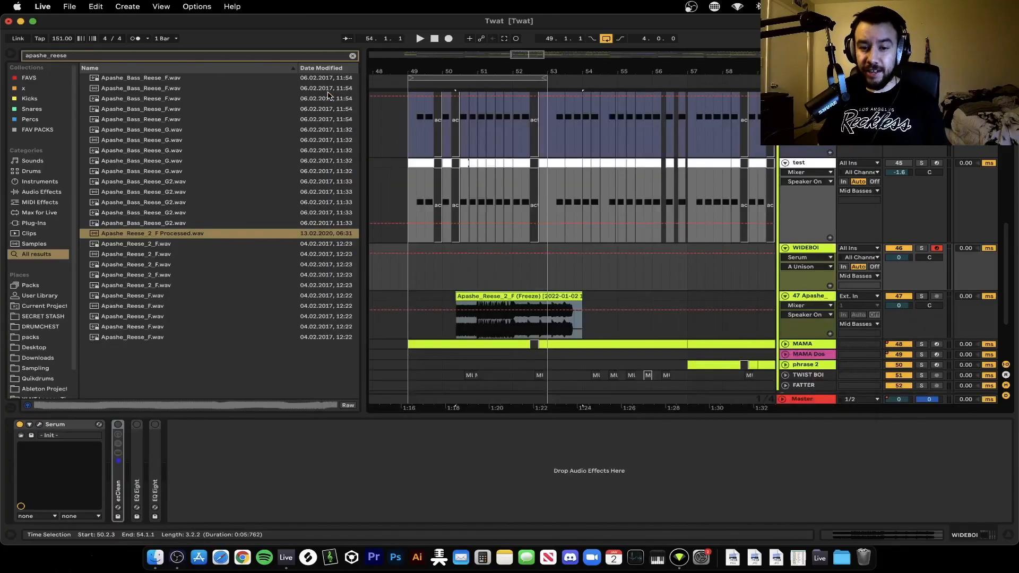
double_click(118, 470)
click(118, 424)
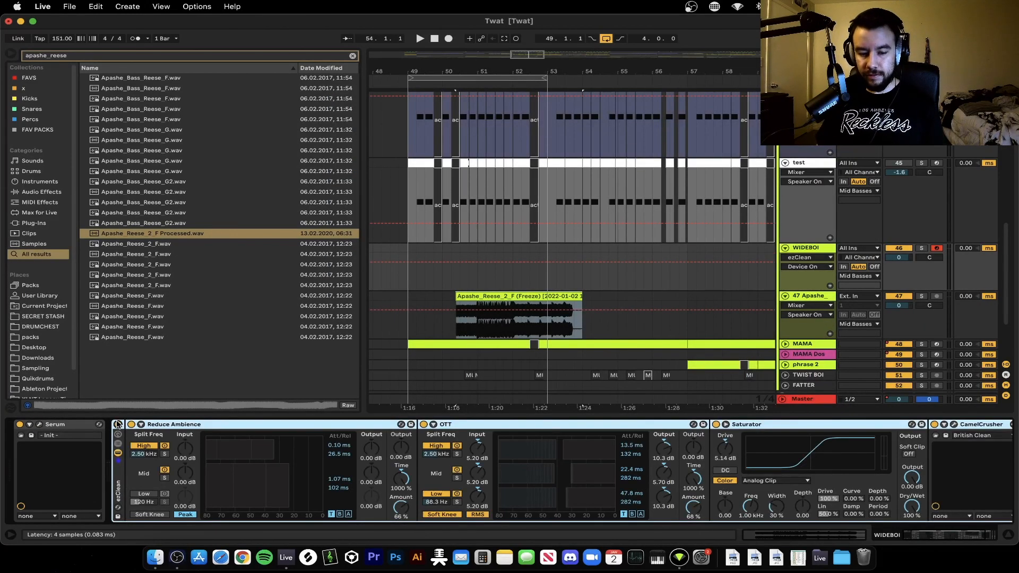
Step: Examine the ezClean rack's Reduce Ambience, OTT, Saturator and CamelCrusher devices and their settings
click(274, 423)
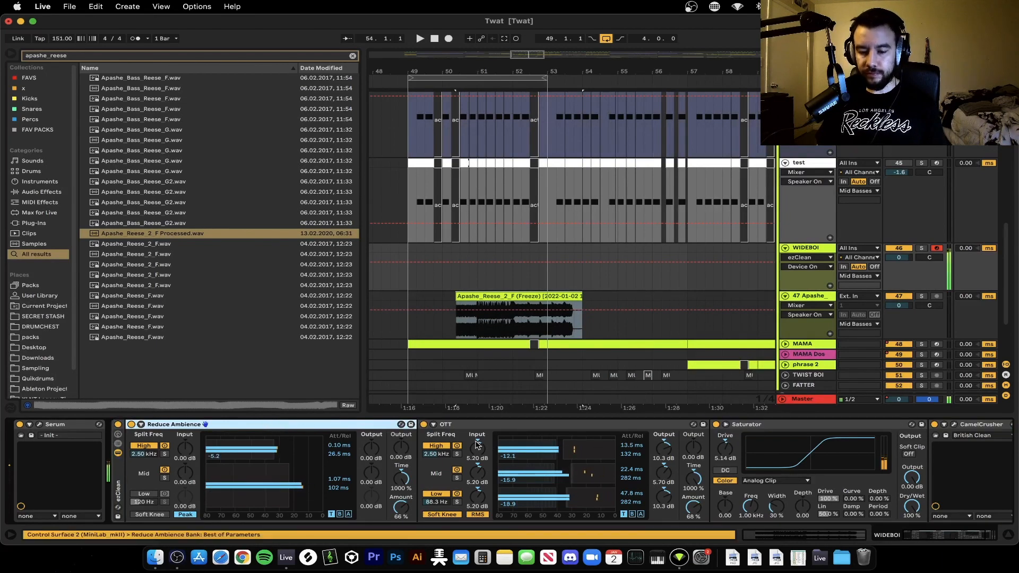
scroll(478, 430, right, 5)
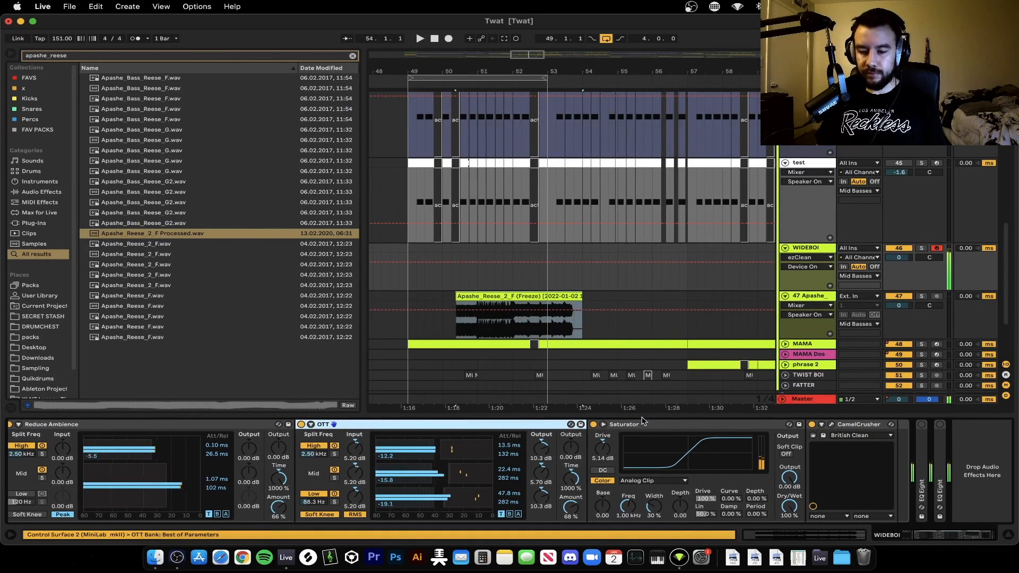
click(648, 424)
scroll(486, 439, left, 2)
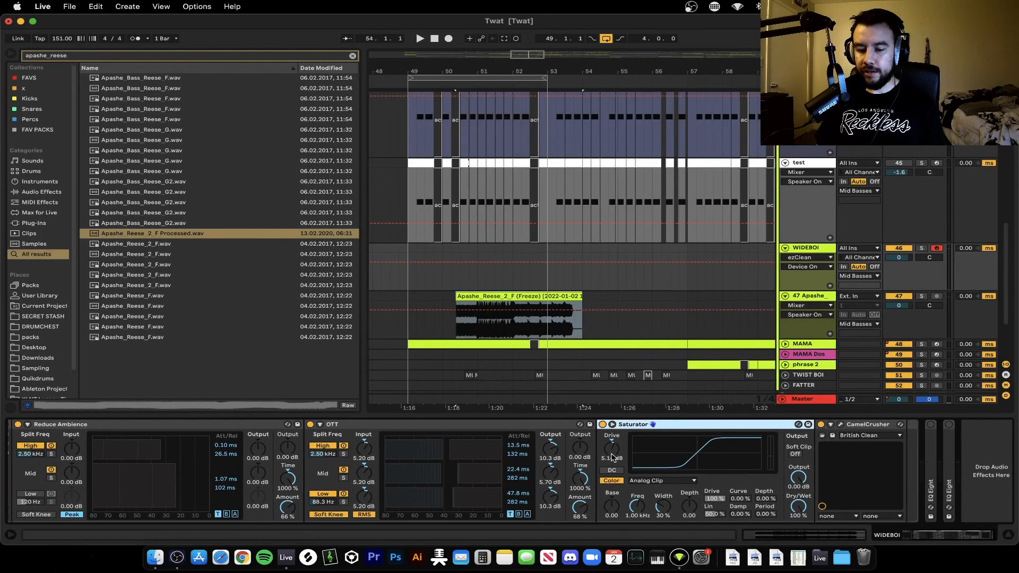
click(863, 424)
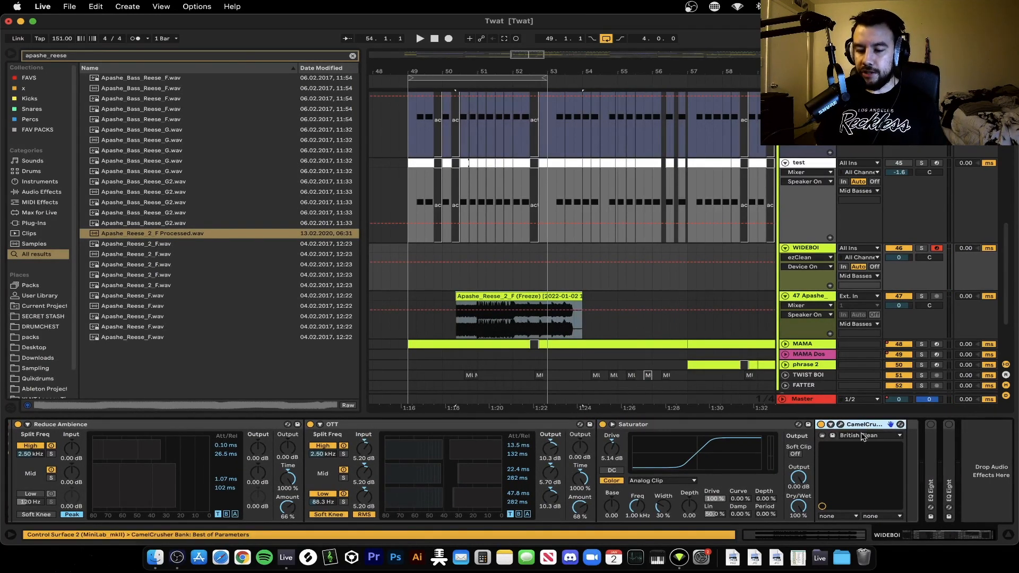
scroll(555, 448, left, 10)
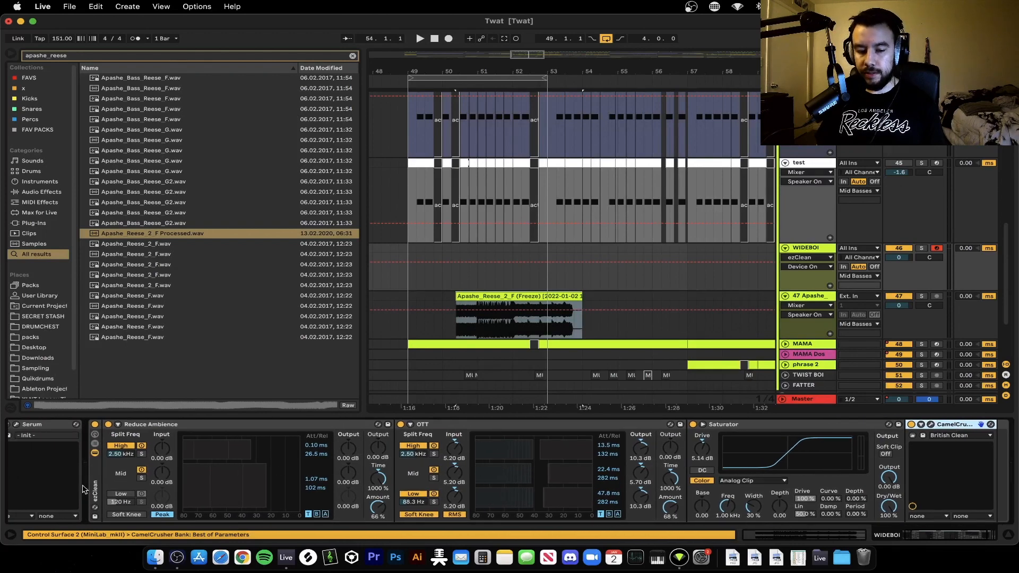
Step: Collapse the ezClean rack, then expand and enable both EQ Eight devices on the WIDEBOI track
double_click(94, 488)
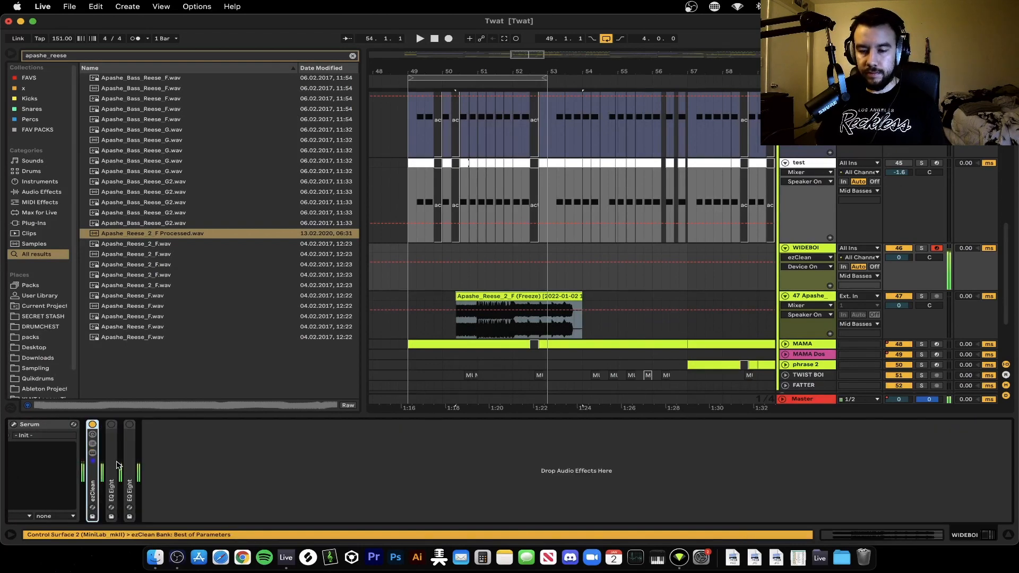
scroll(613, 280, up, 4)
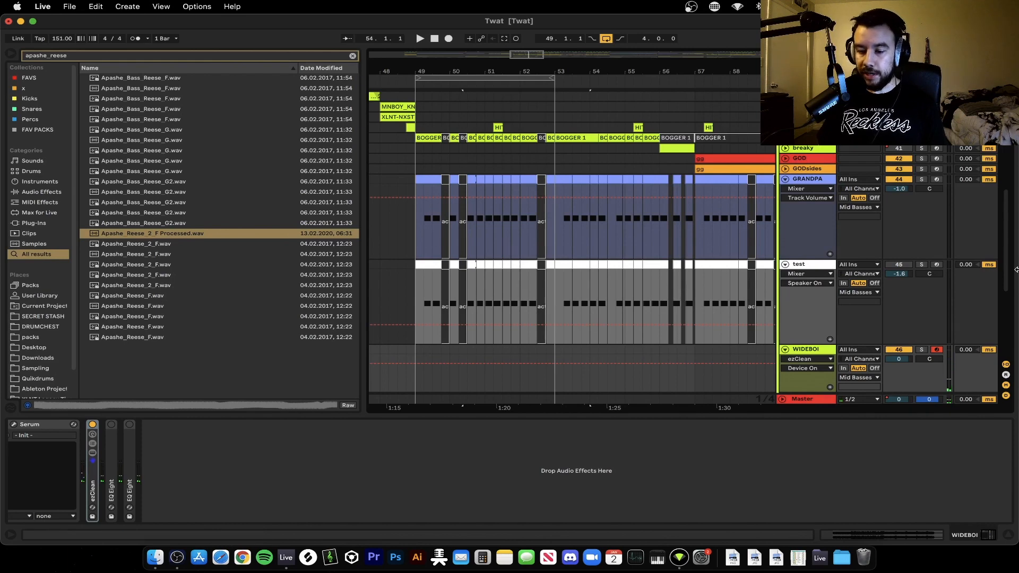
scroll(810, 322, down, 2)
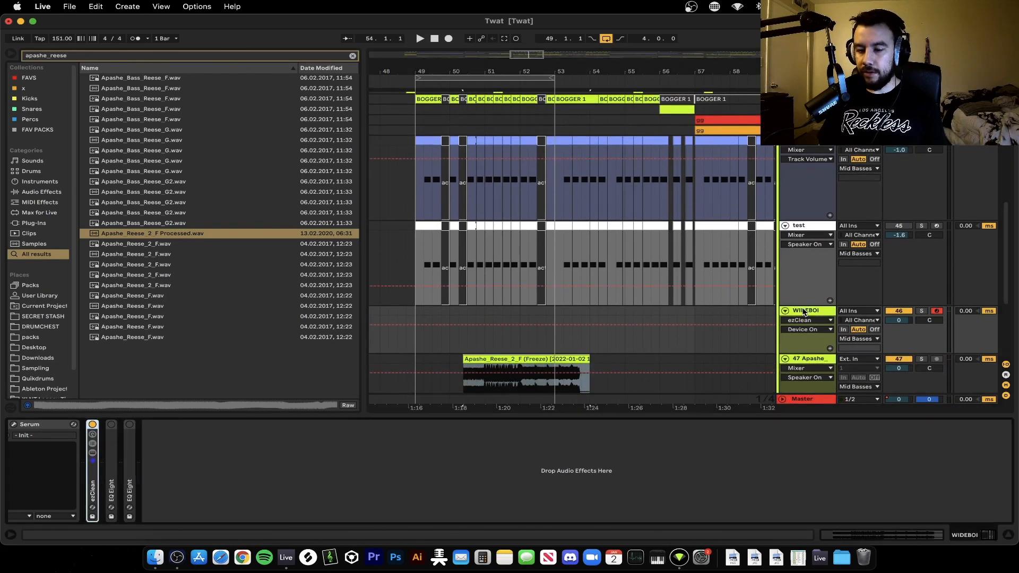
double_click(114, 482)
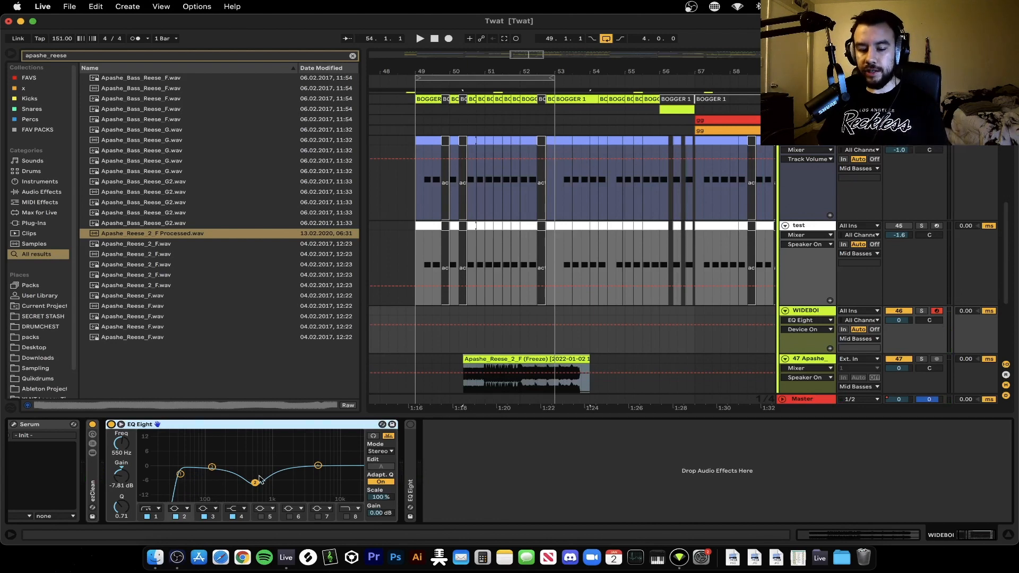
key(super+d)
mouse_move(553, 482)
mouse_down()
mouse_move(526, 465)
mouse_move(565, 475)
mouse_up()
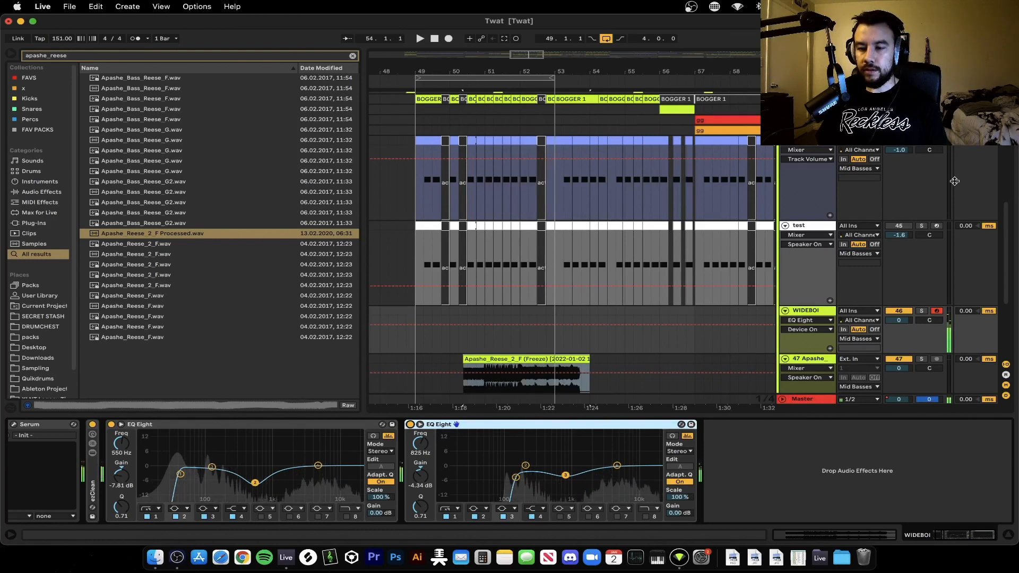
Step: Play the arrangement from 49.2.1 on the GRANDPA track and turn off looping
click(820, 311)
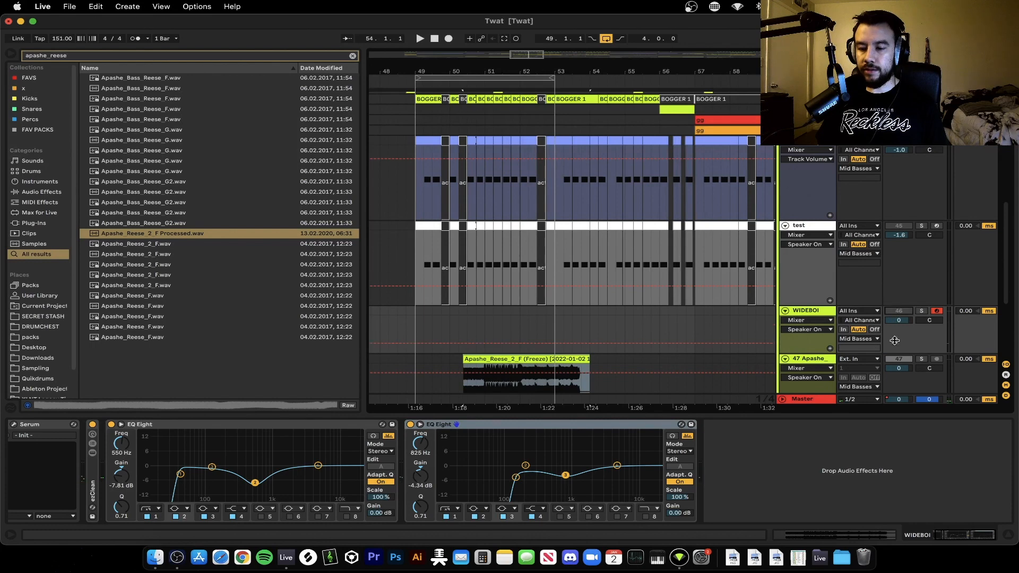
click(424, 197)
scroll(426, 200, up, 3)
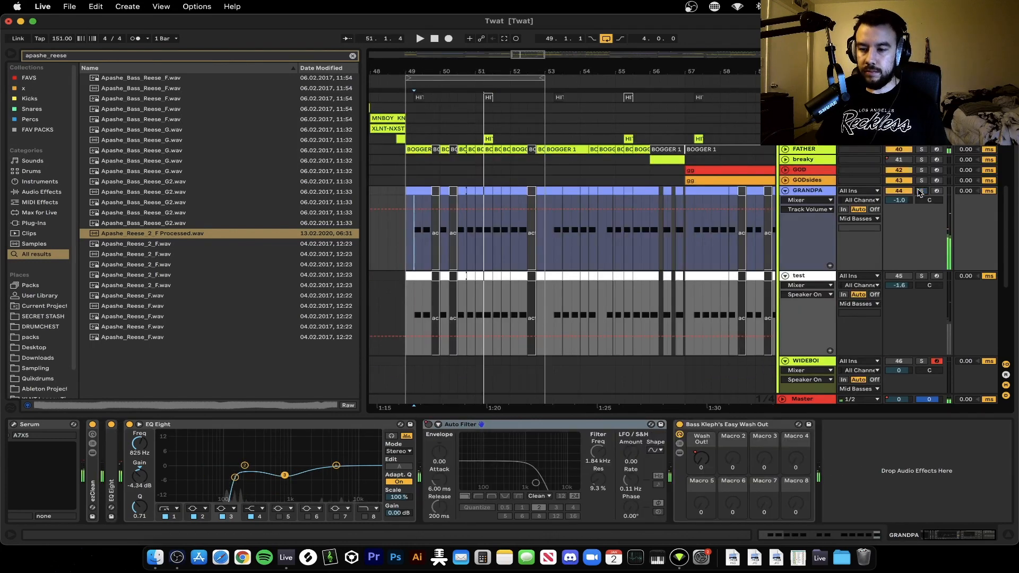
key(space)
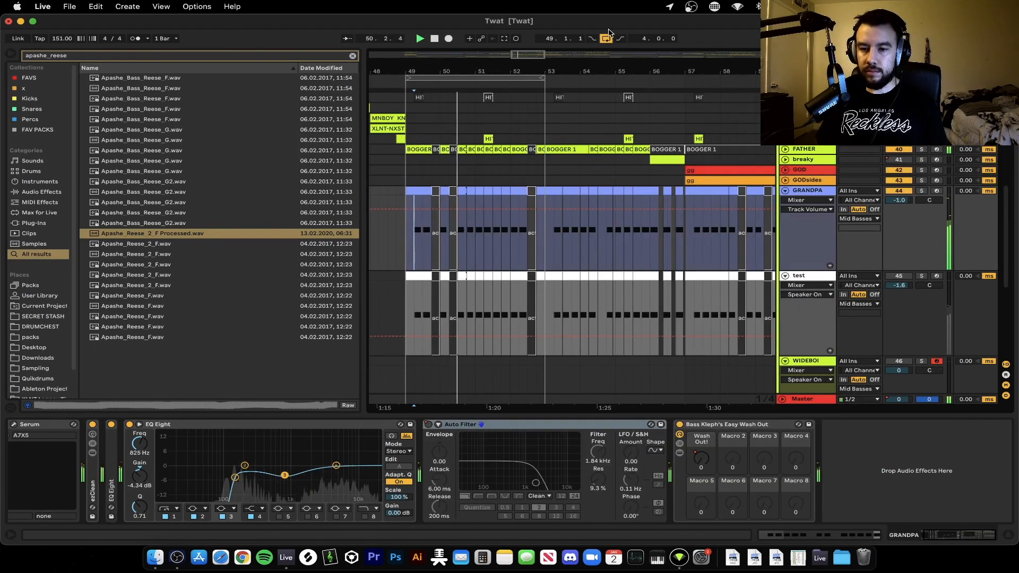
key(super+l)
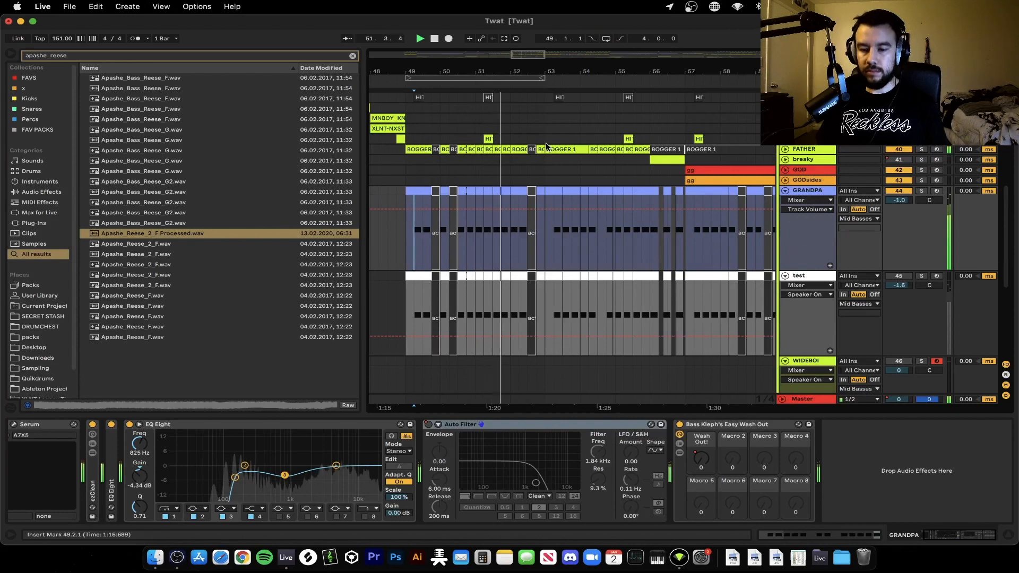